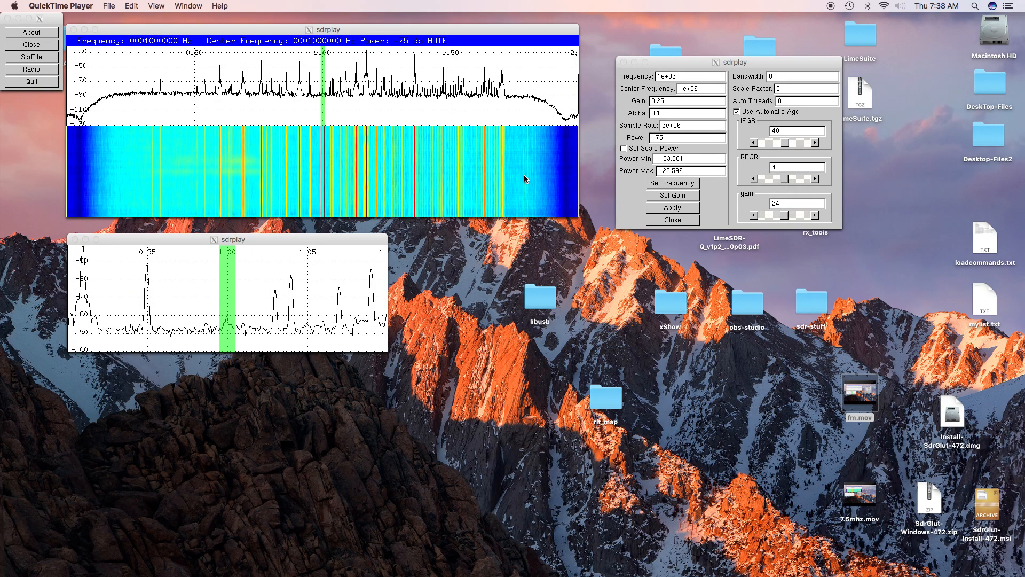
Set the receiver's Alpha averaging value to 1.0 and apply it.
left_click(664, 112)
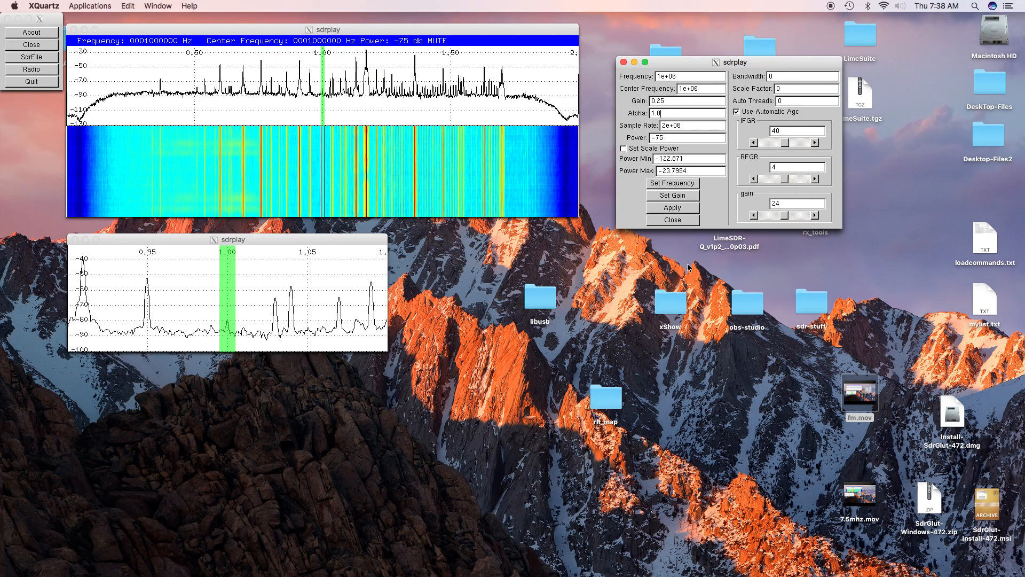
left_click(671, 209)
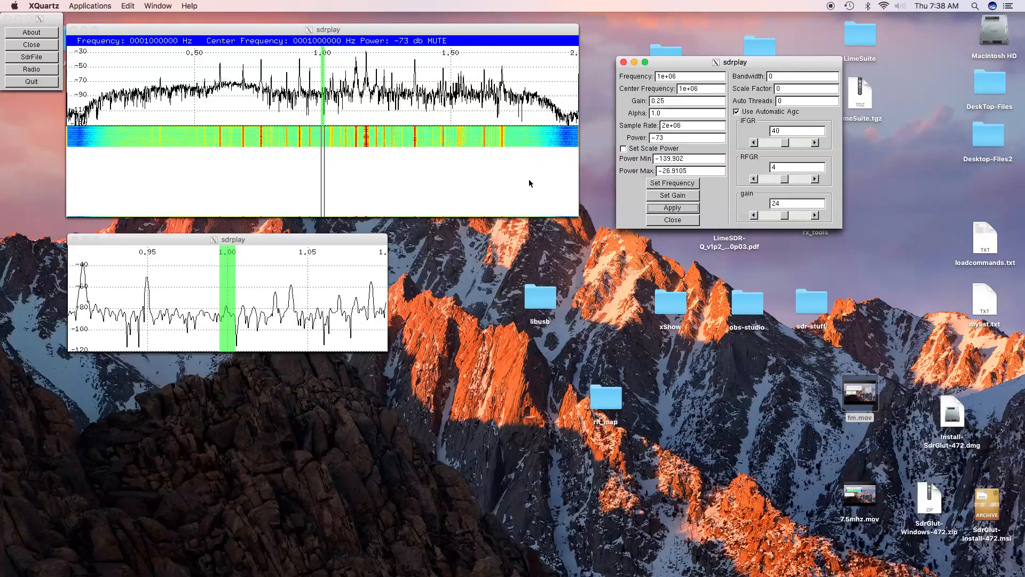
Change the spectrum display's FFT size to 1024 and after that to 2048.
left_click(468, 190)
right_click(468, 190)
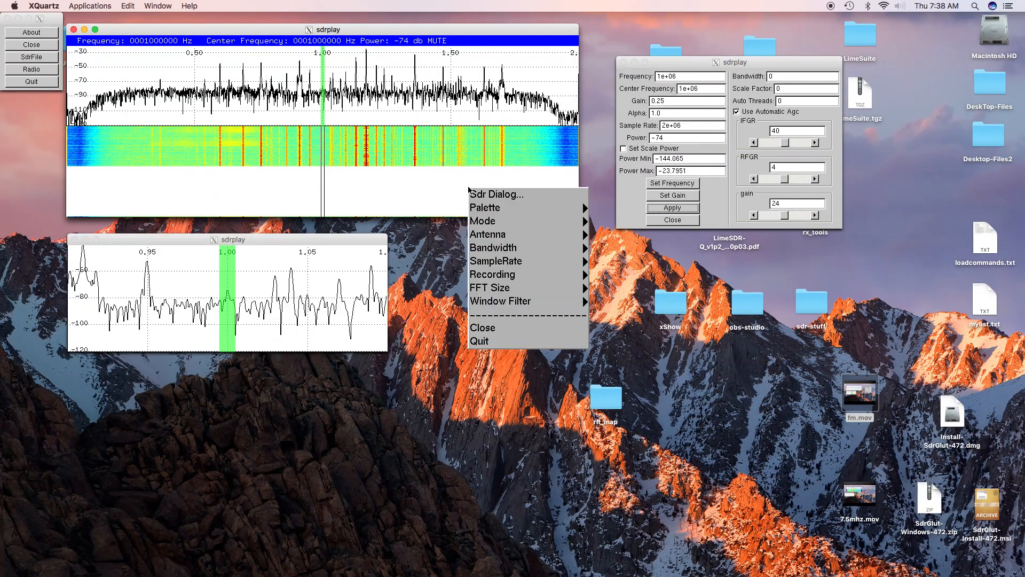
mouse_move(490, 233)
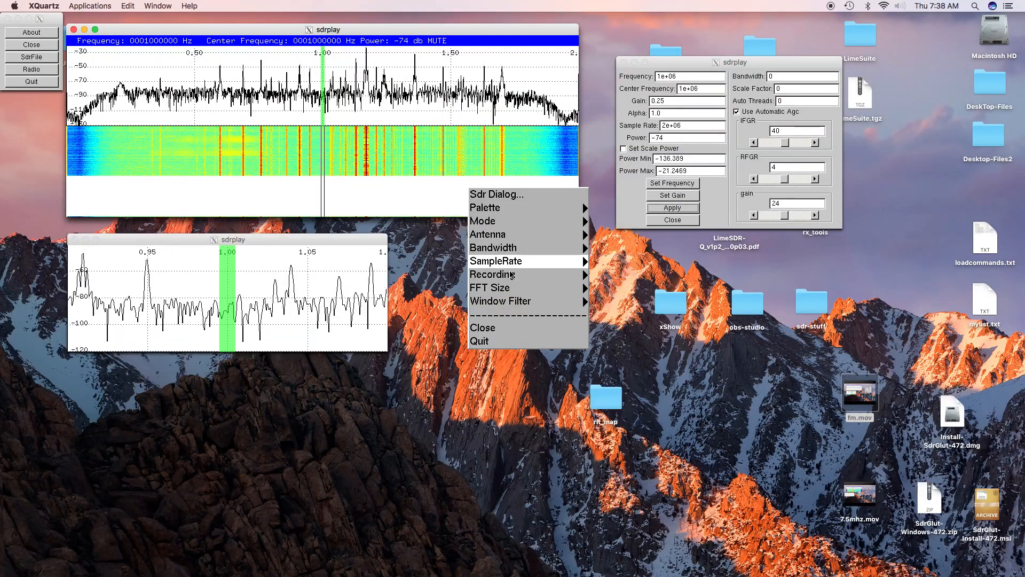
mouse_move(512, 276)
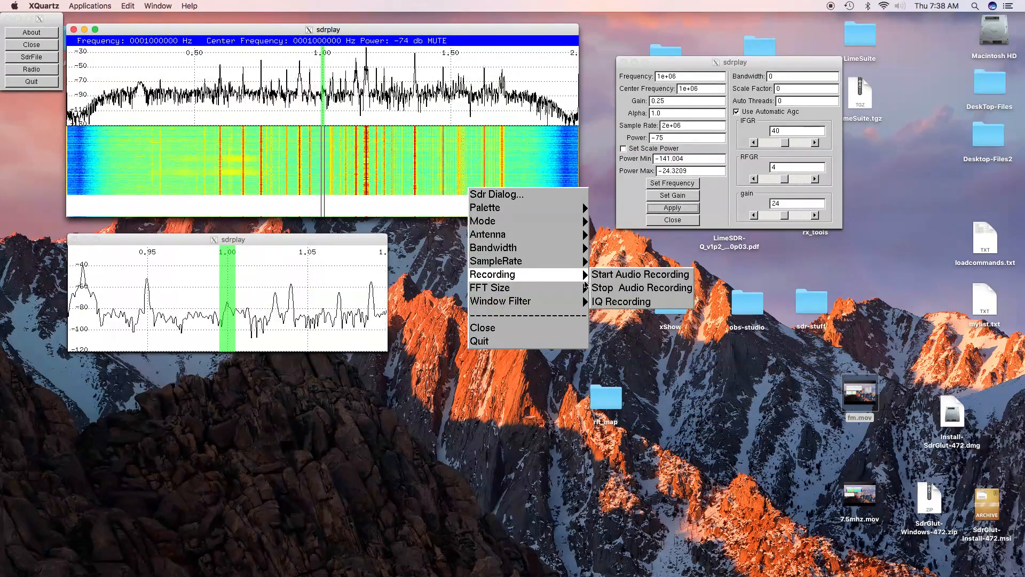
left_click(595, 289)
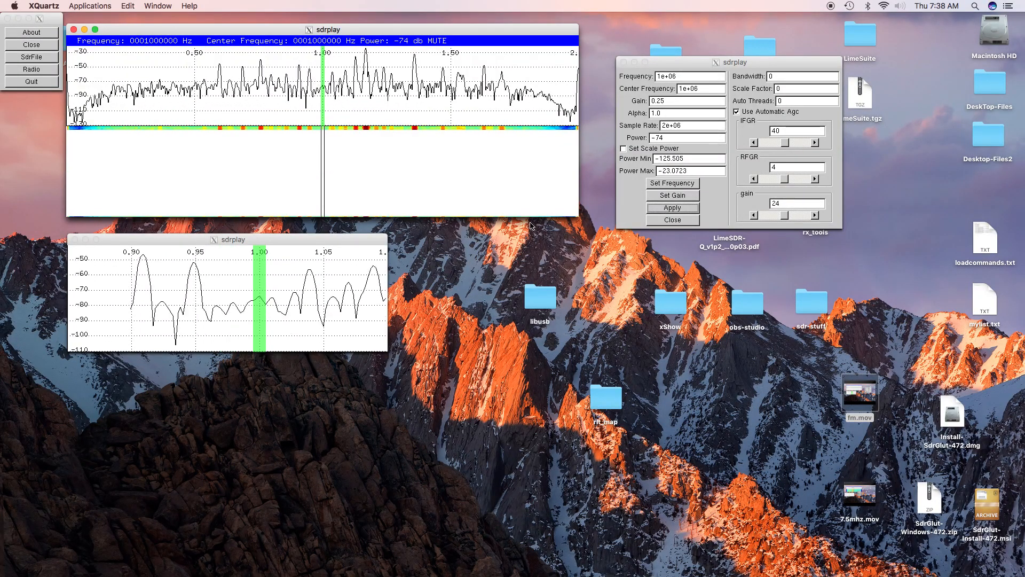
right_click(486, 185)
mouse_move(521, 277)
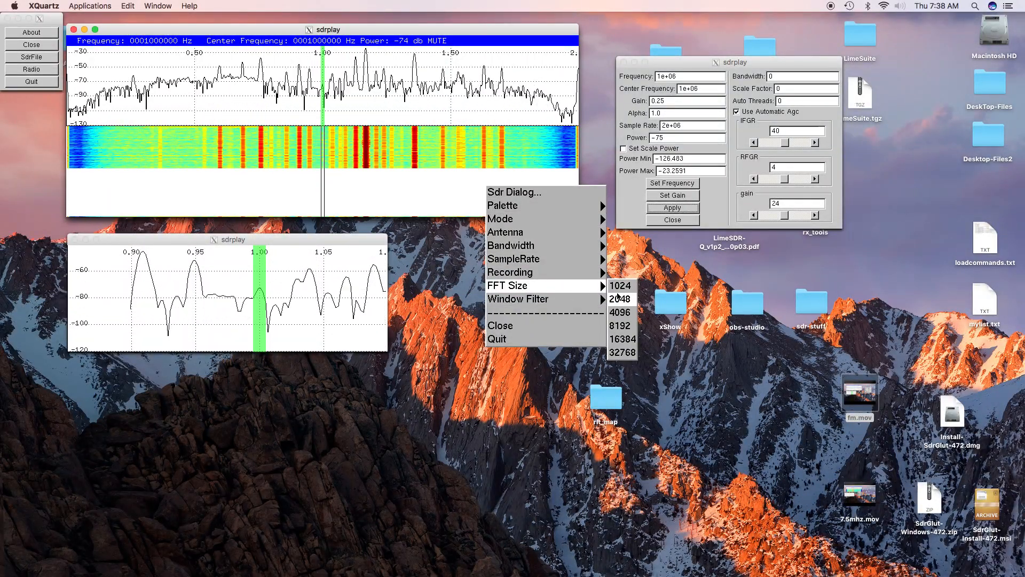
left_click(618, 298)
Raise the spectrum's FFT size in two further steps, ending at 16384.
right_click(493, 187)
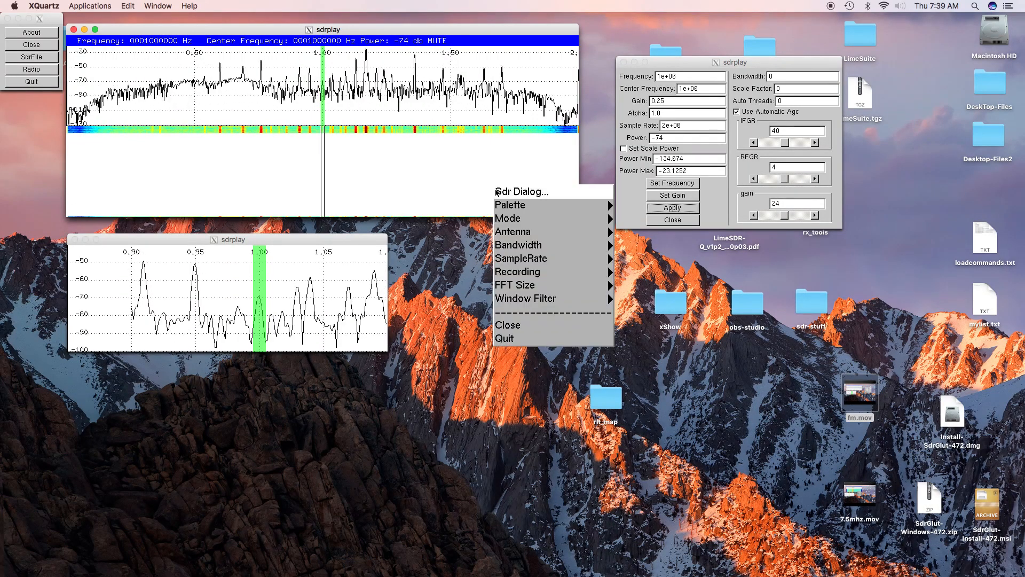
mouse_move(533, 288)
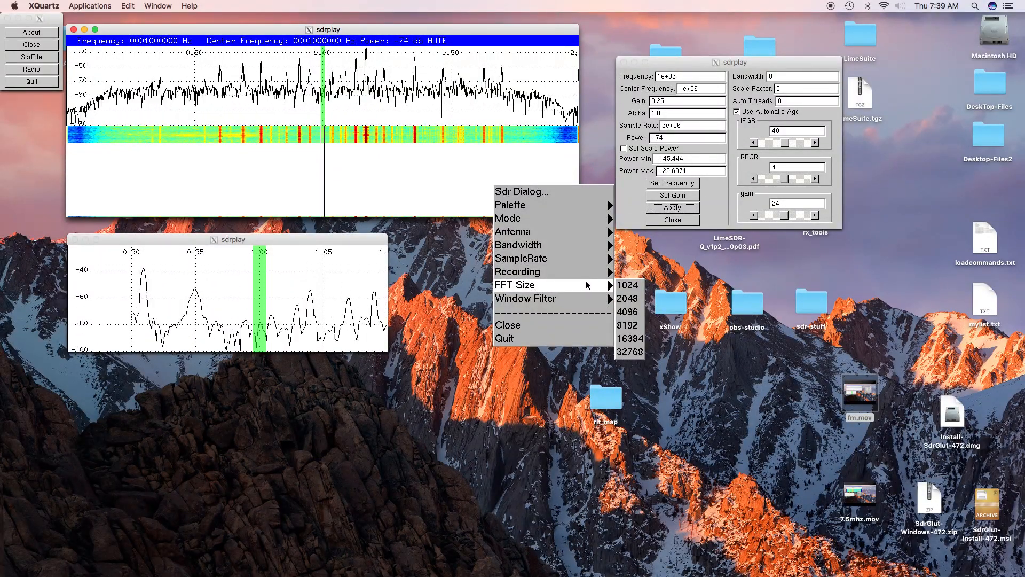
left_click(628, 314)
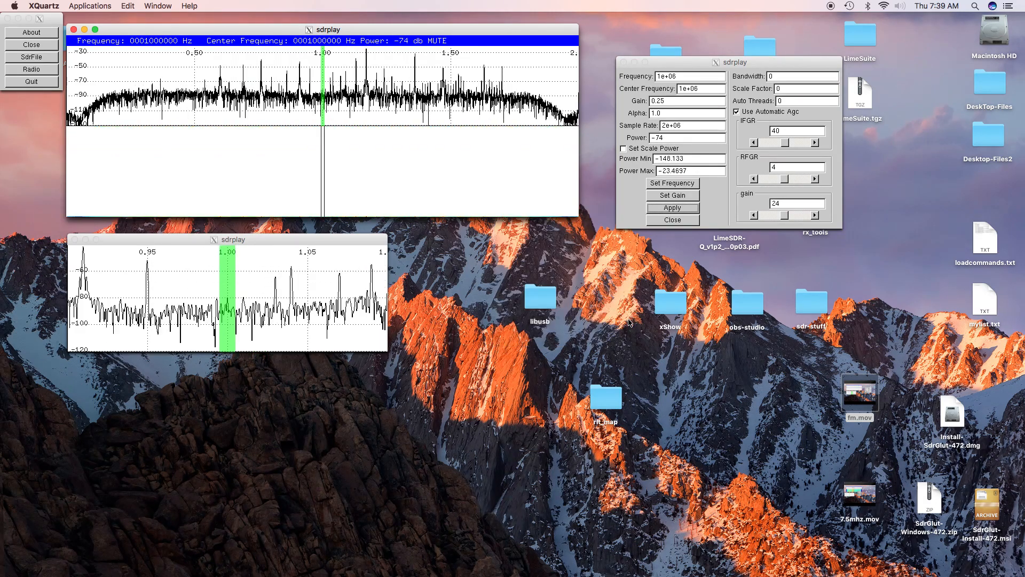
right_click(482, 183)
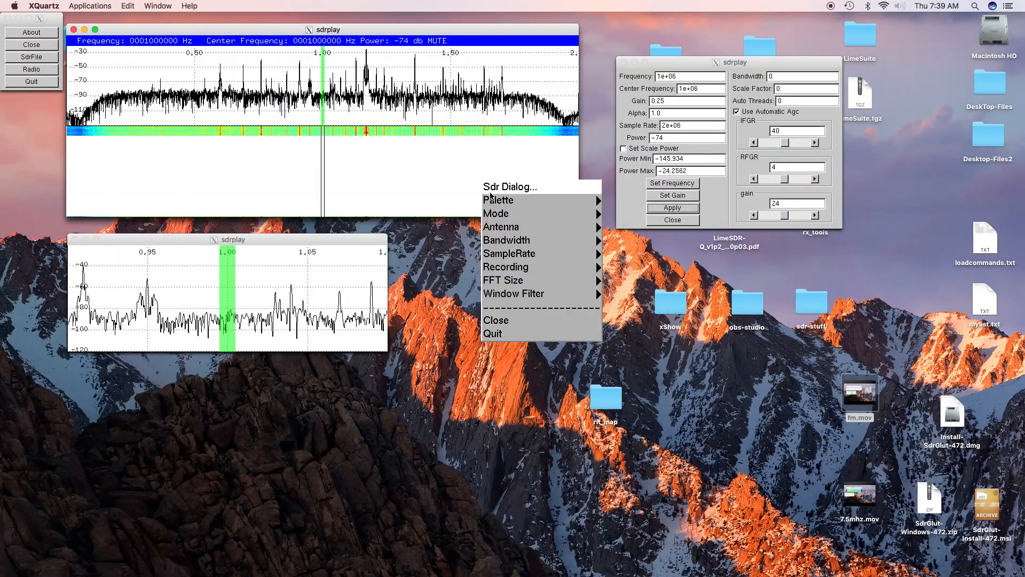
mouse_move(499, 216)
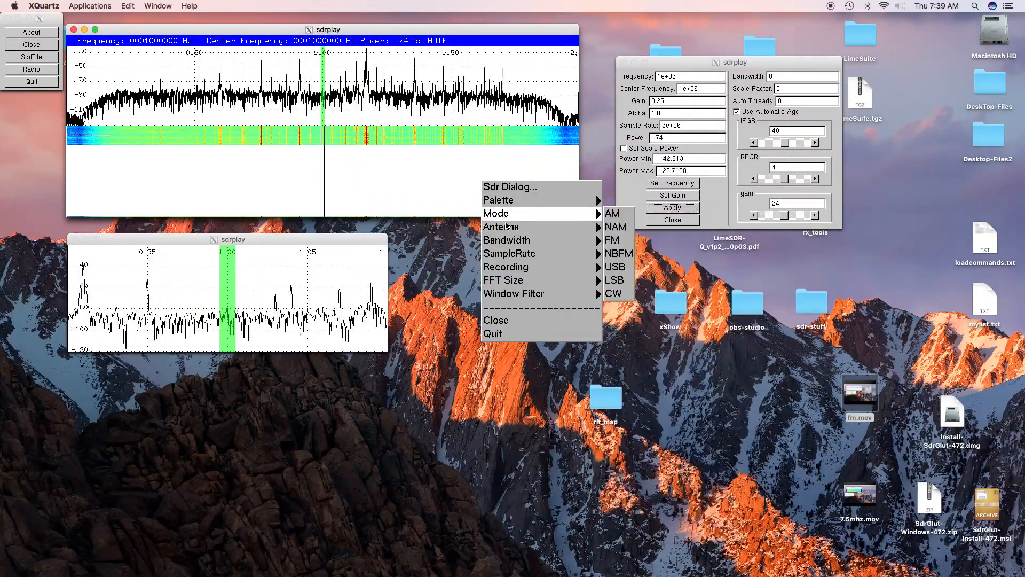
mouse_move(519, 280)
mouse_move(587, 294)
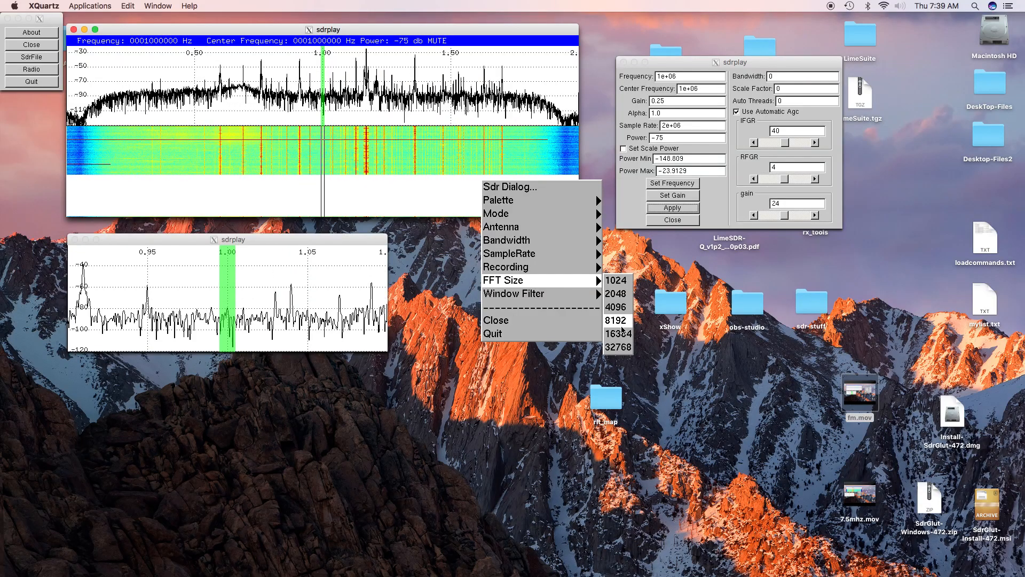
left_click(629, 331)
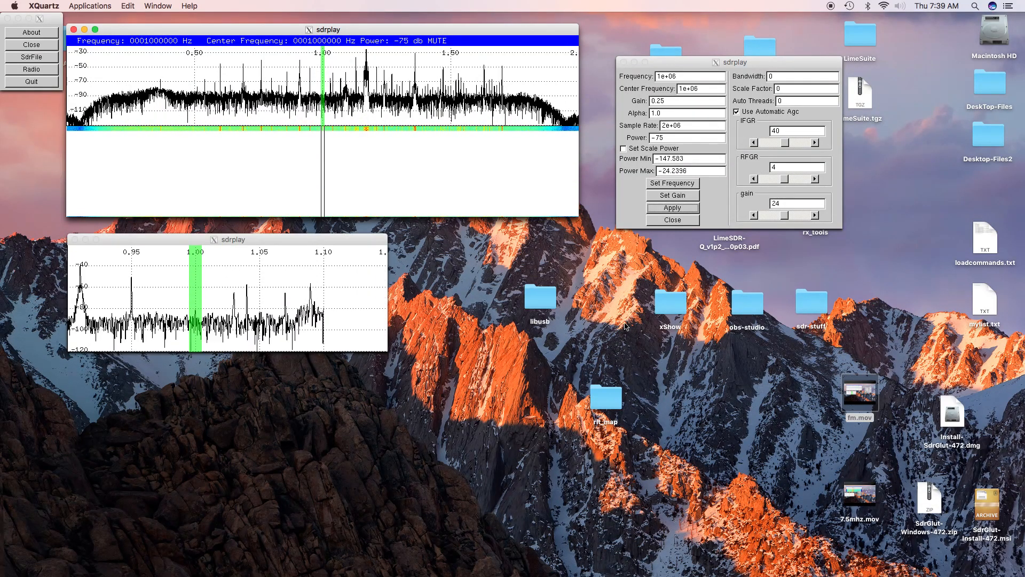
Set the spectrum's FFT size to the largest option, 32768.
right_click(524, 187)
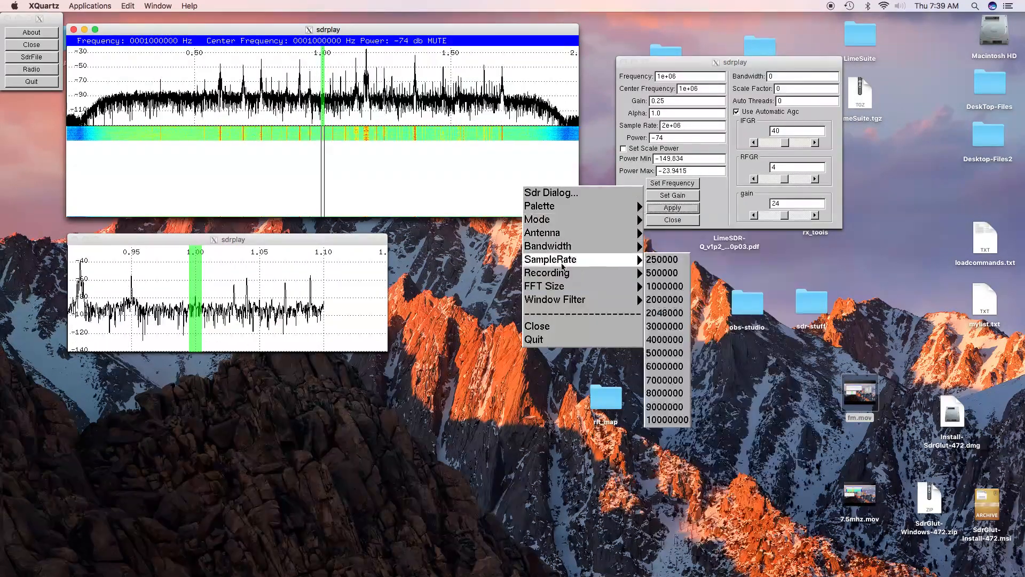
mouse_move(575, 289)
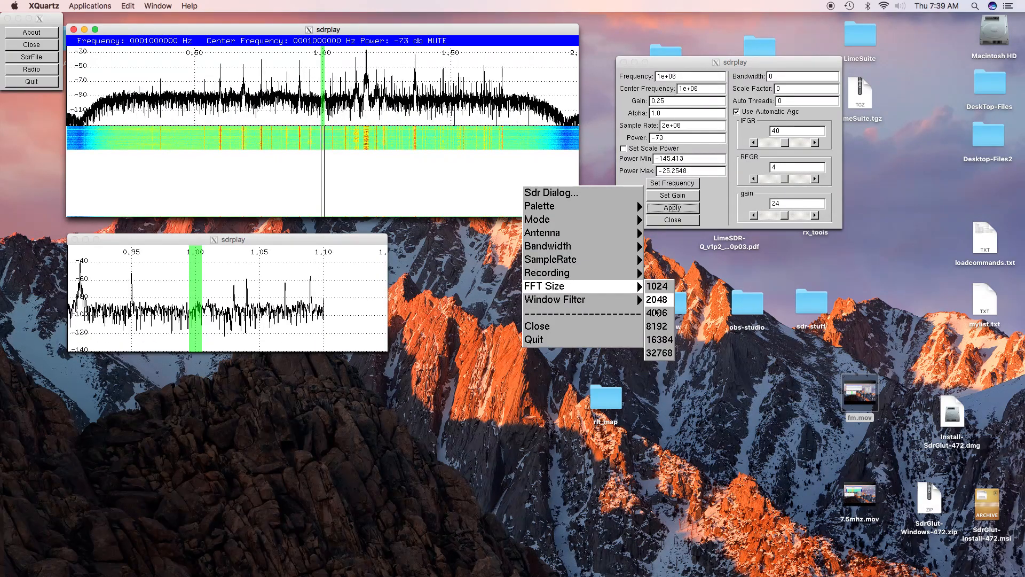
left_click(658, 353)
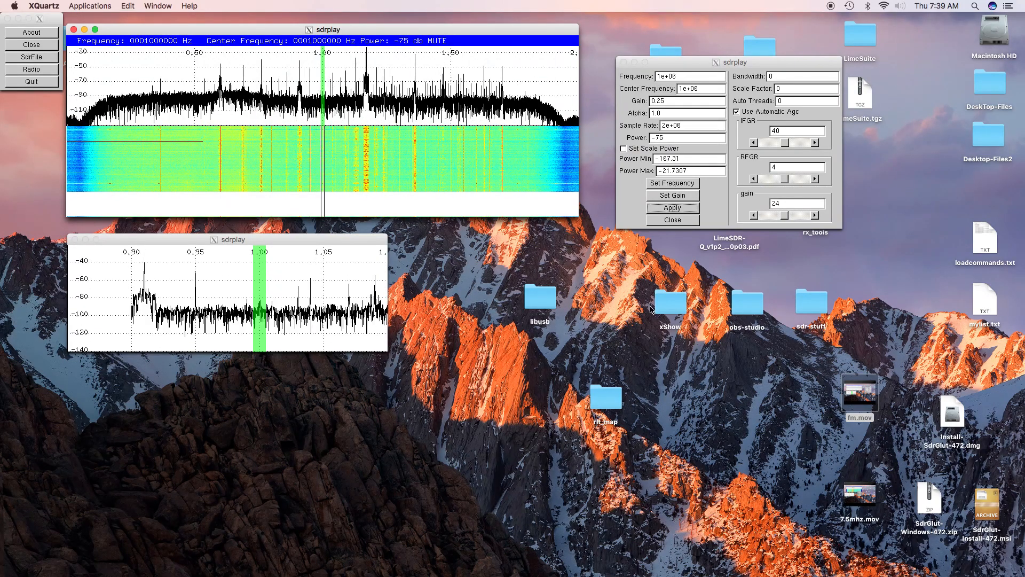
Reduce the spectrum's FFT size to 4096.
right_click(540, 180)
mouse_move(556, 253)
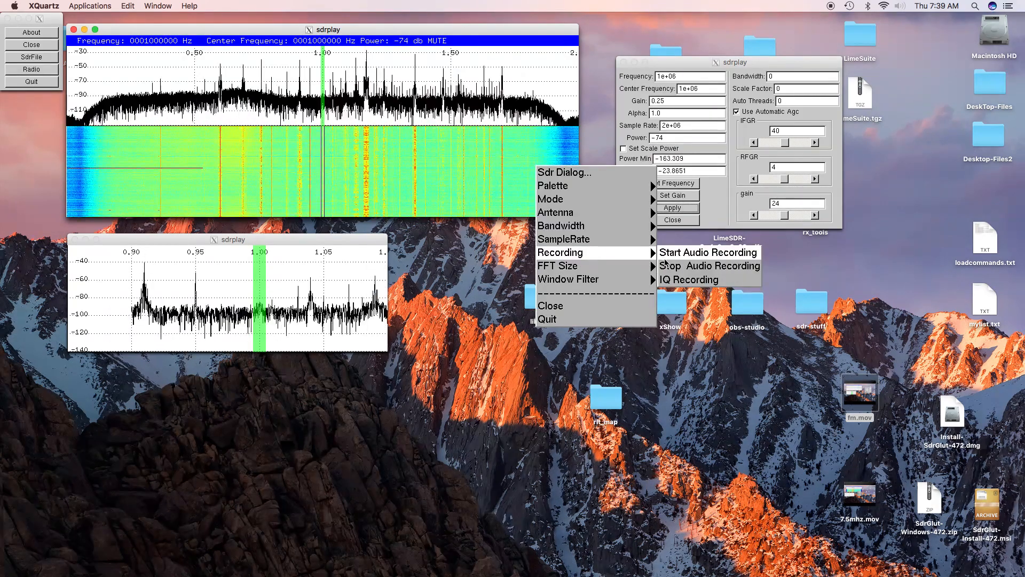
left_click(671, 287)
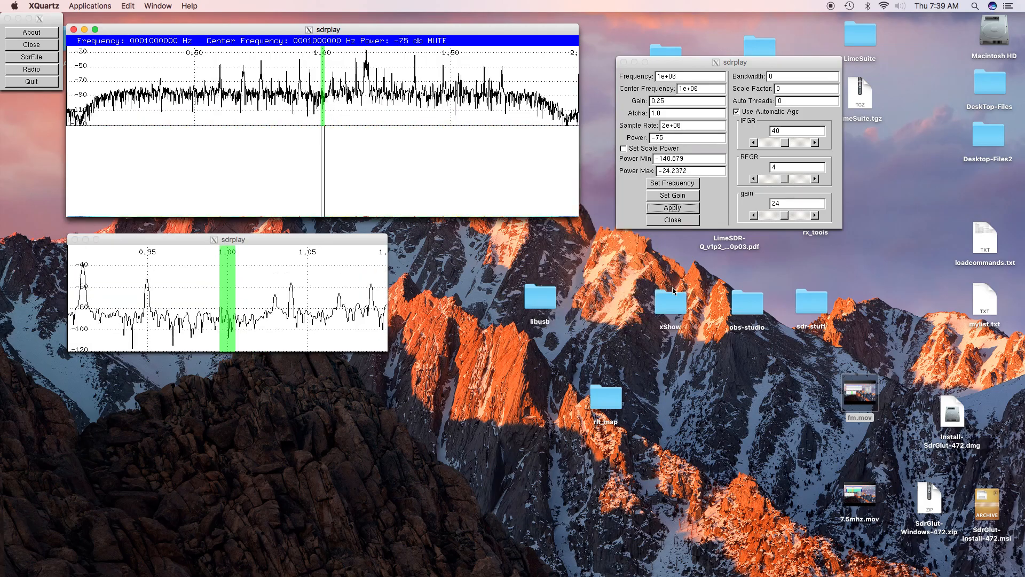
Switch the spectrum's window filter to RECTANGULAR.
right_click(491, 190)
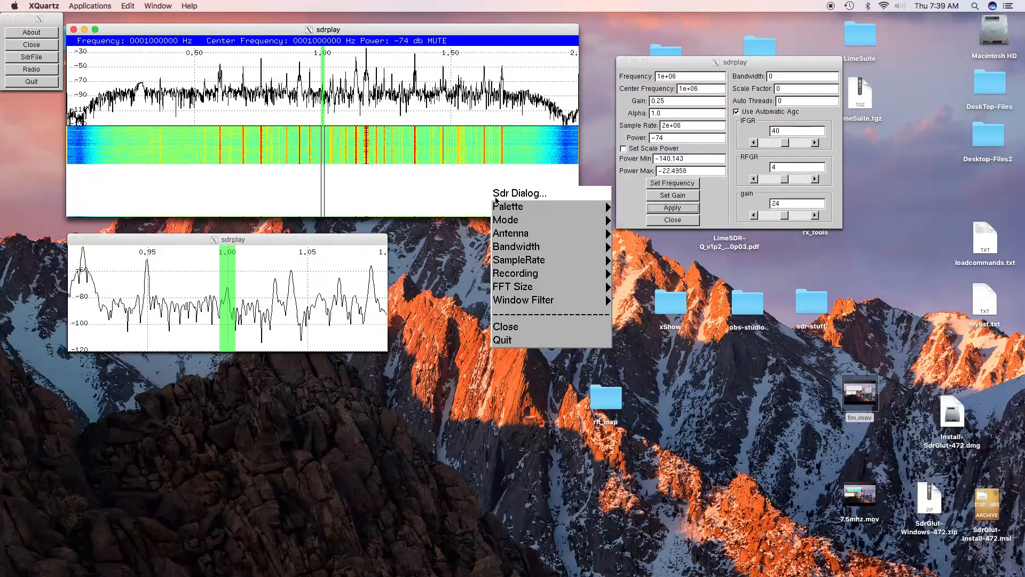
mouse_move(521, 263)
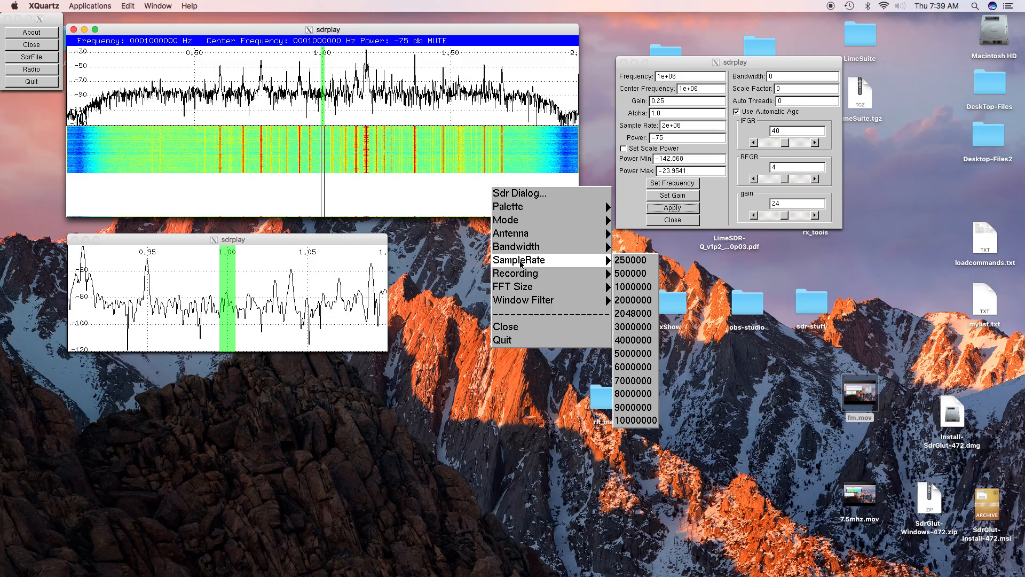
mouse_move(530, 307)
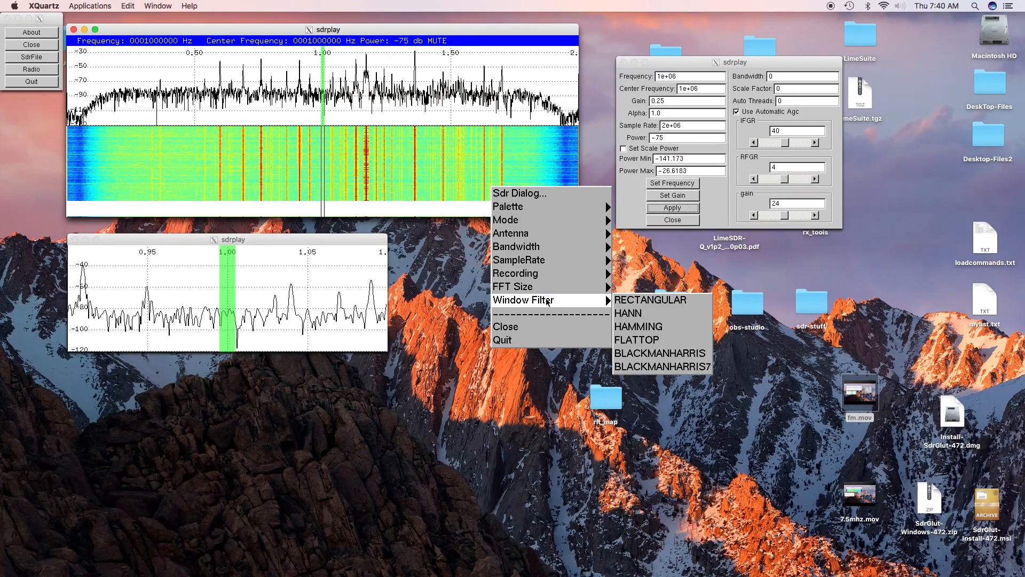
left_click(630, 301)
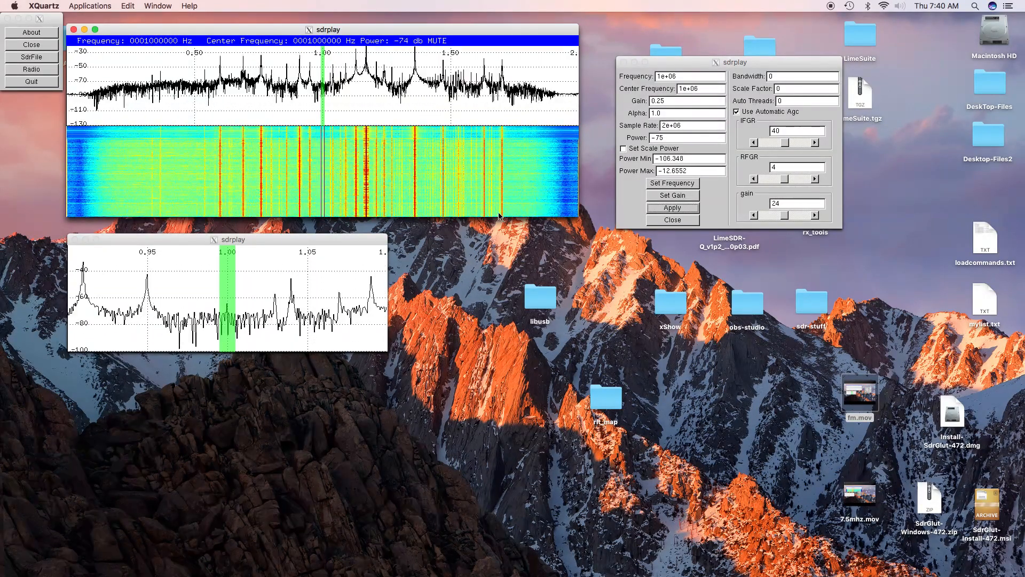
Try the HANN window filter on the spectrum, followed by the HAMMING window filter.
right_click(469, 180)
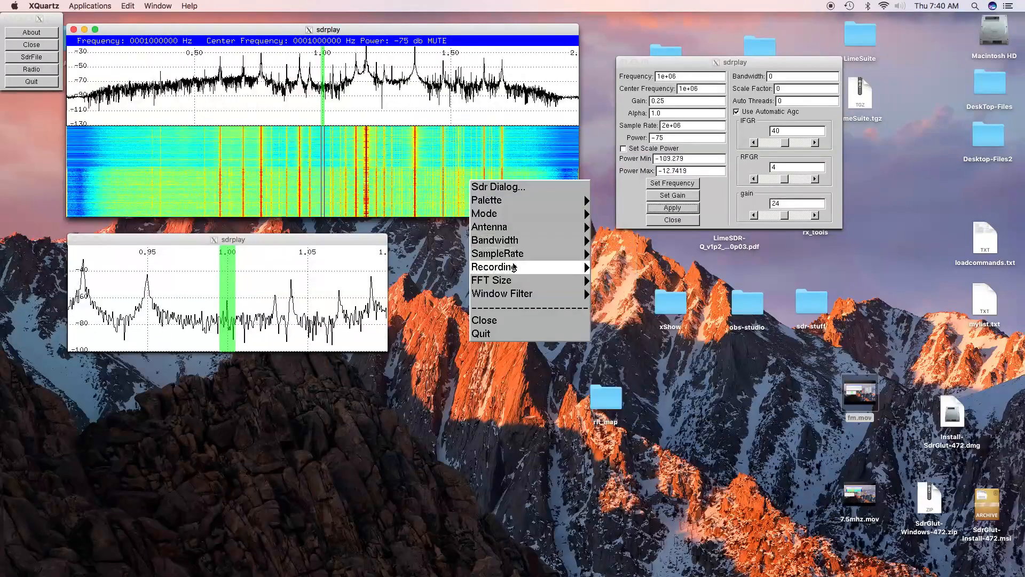
mouse_move(570, 298)
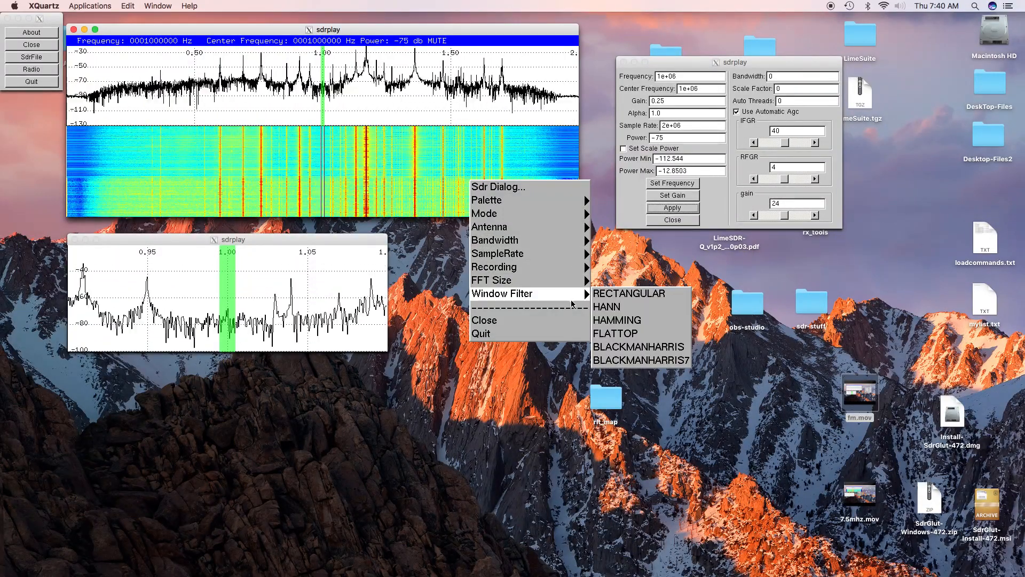
left_click(623, 306)
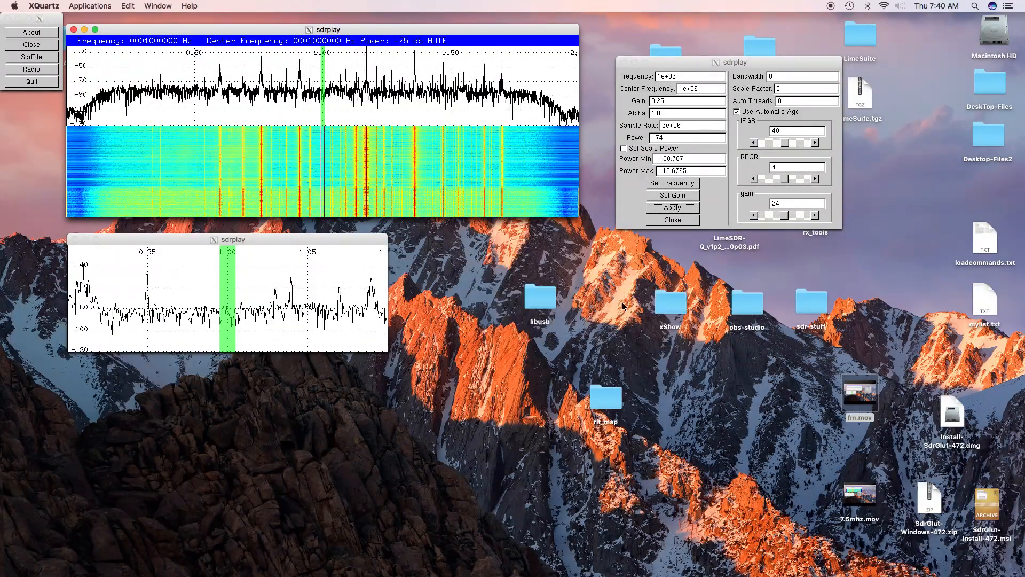
right_click(537, 203)
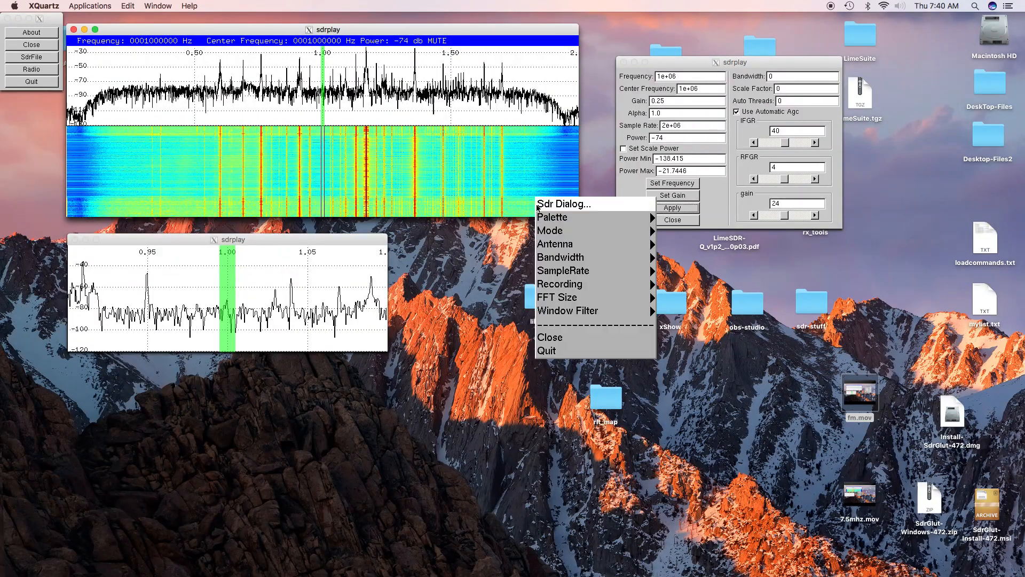
mouse_move(650, 311)
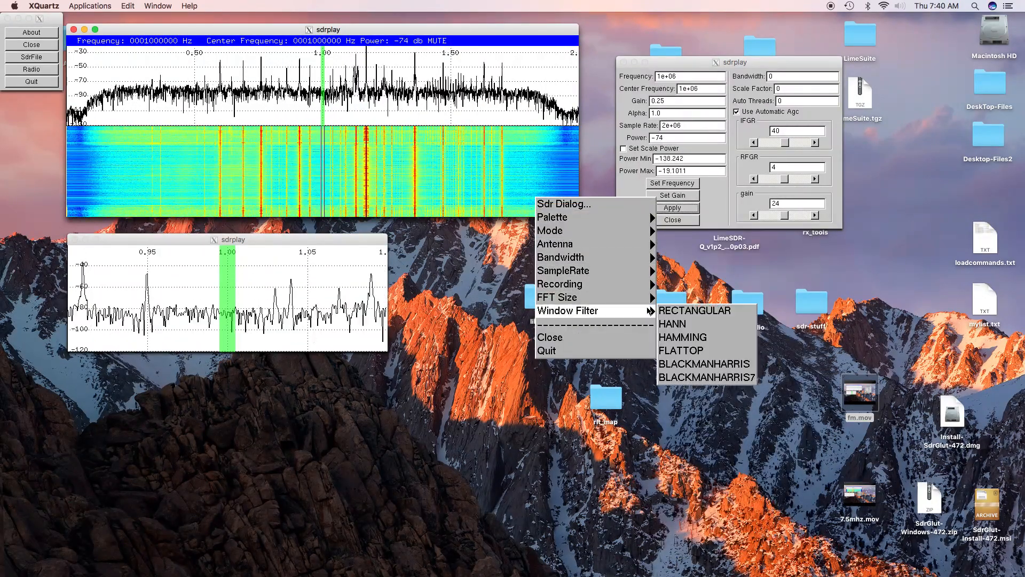
left_click(694, 336)
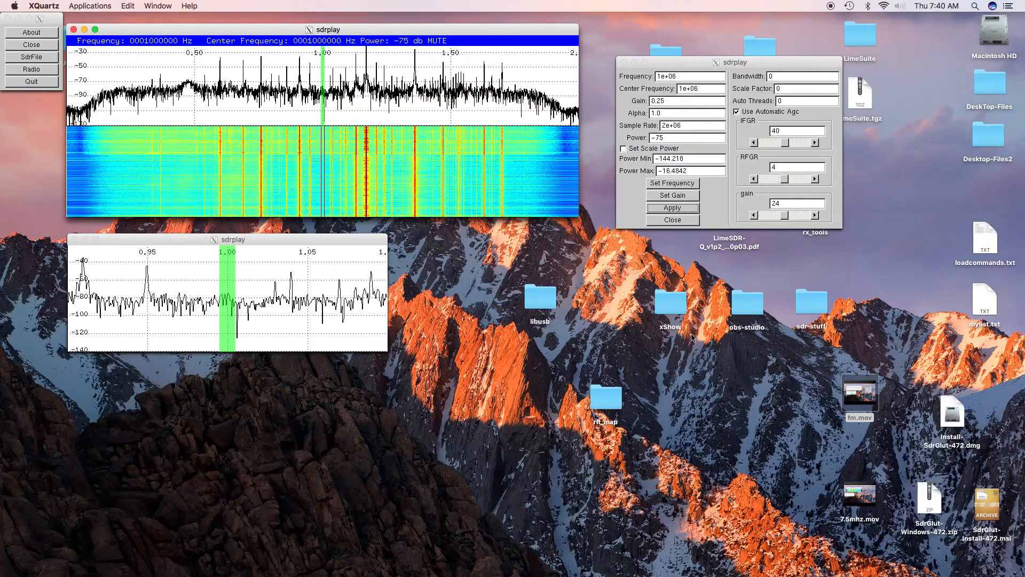
Set the spectrum's window filter to BLACKMANHARRIS7.
right_click(521, 202)
mouse_move(564, 302)
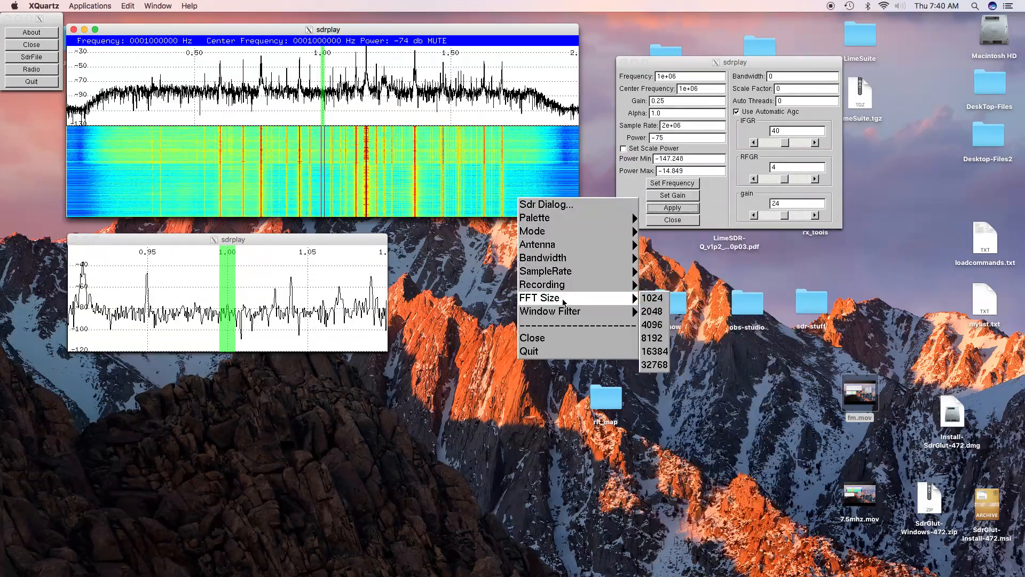
mouse_move(614, 312)
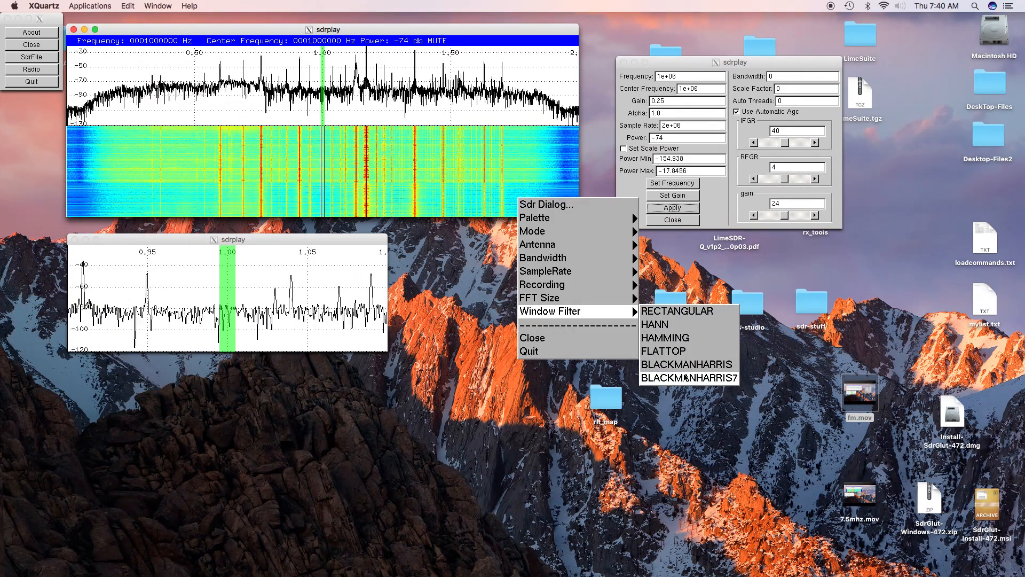
left_click(686, 377)
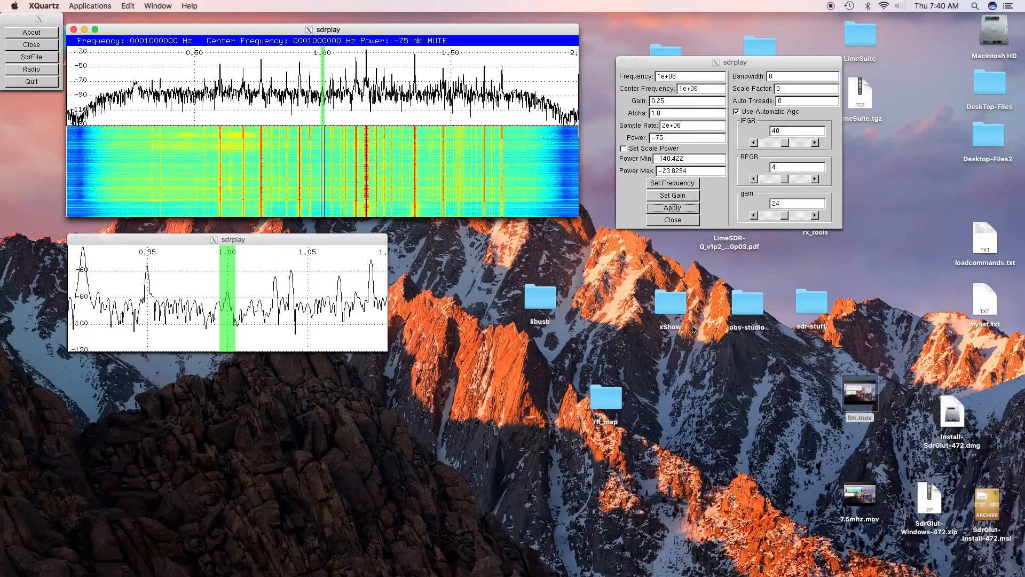
Set the receiver's Alpha value to 0.1, apply it, and return to the main spectrum window.
left_click(680, 113)
left_click(681, 113)
key("BackSpace")
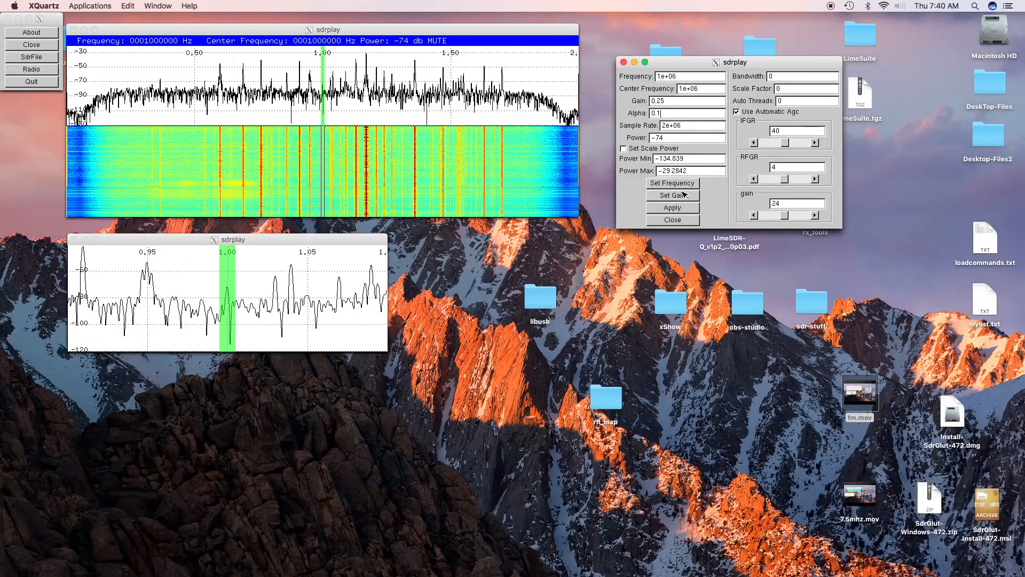
left_click(679, 211)
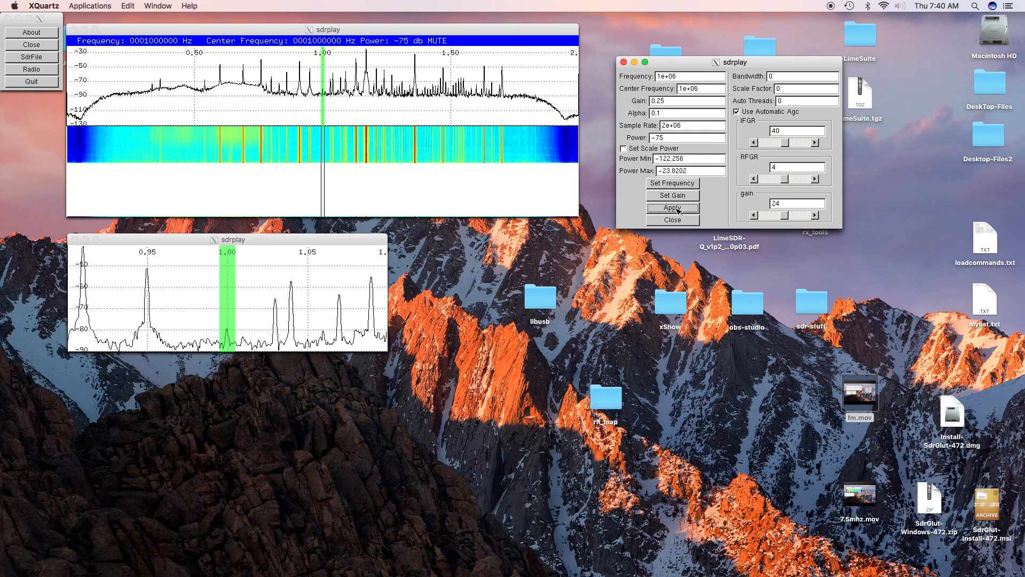
left_click(502, 137)
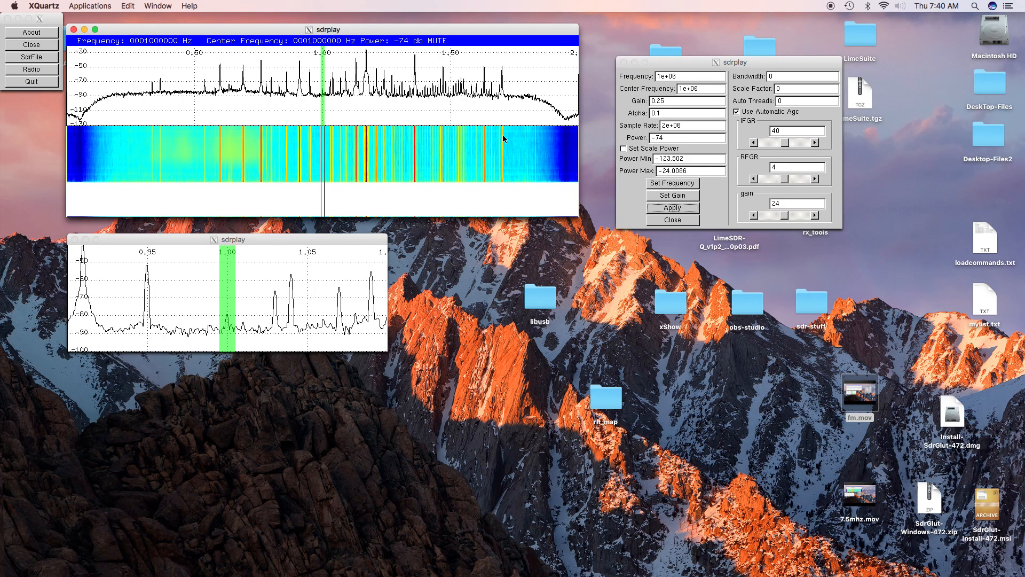
Tune the receiver to the signal peak near 1.70 MHz, refining the frequency to 1700416 Hz in the zoomed spectrum.
left_click(503, 139)
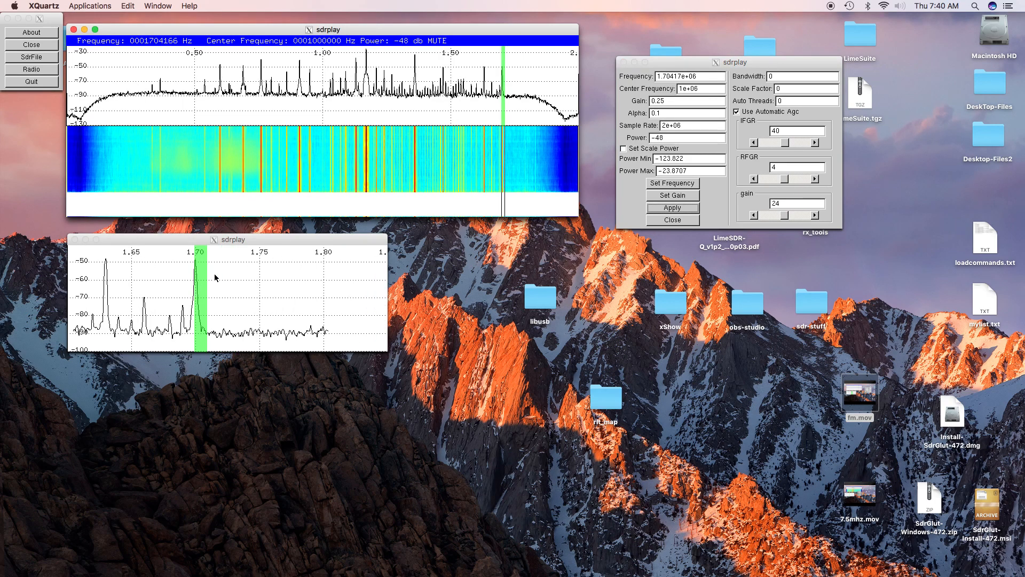
left_click(196, 273)
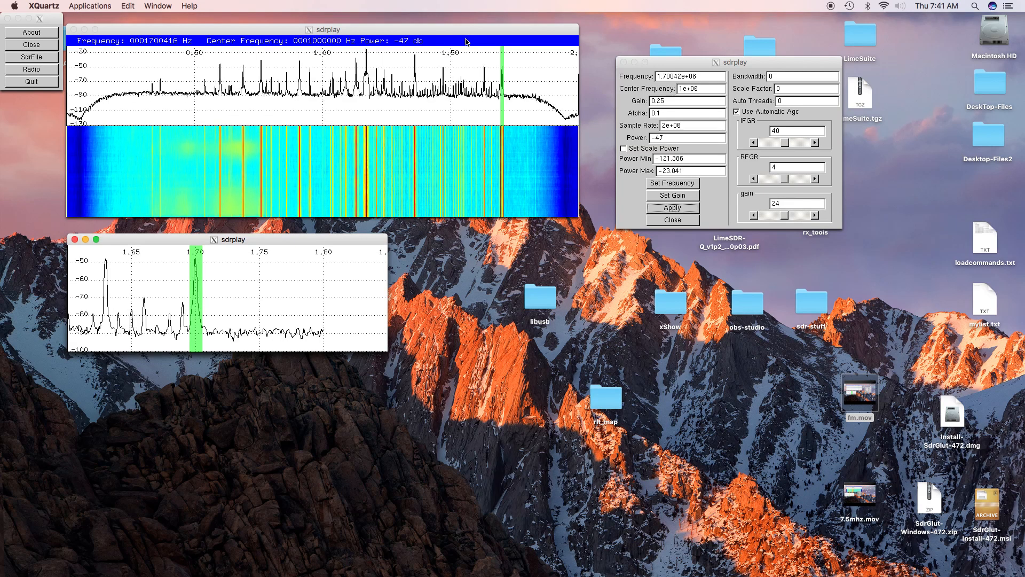
Step the tuned frequency down in 10 kHz increments through the AM stations to 1470416 Hz, and mute the audio.
key("Left")
key("Left")
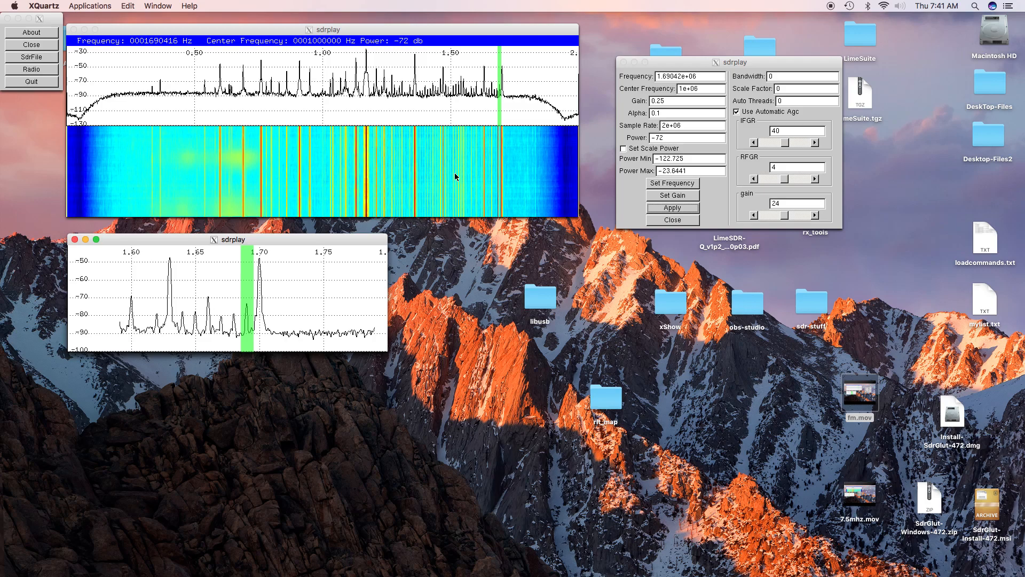
key("Left")
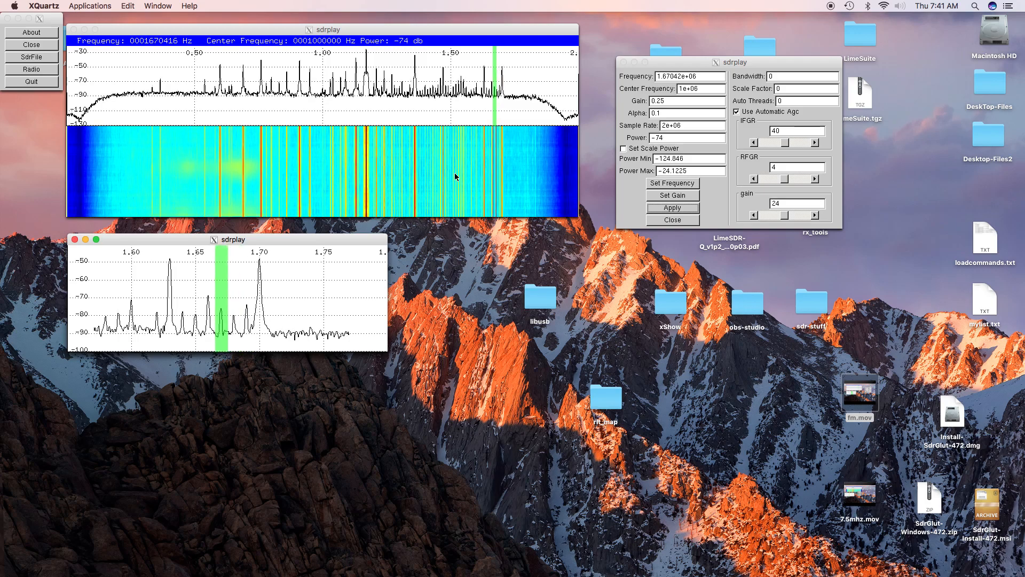
key("Left")
key("Left")
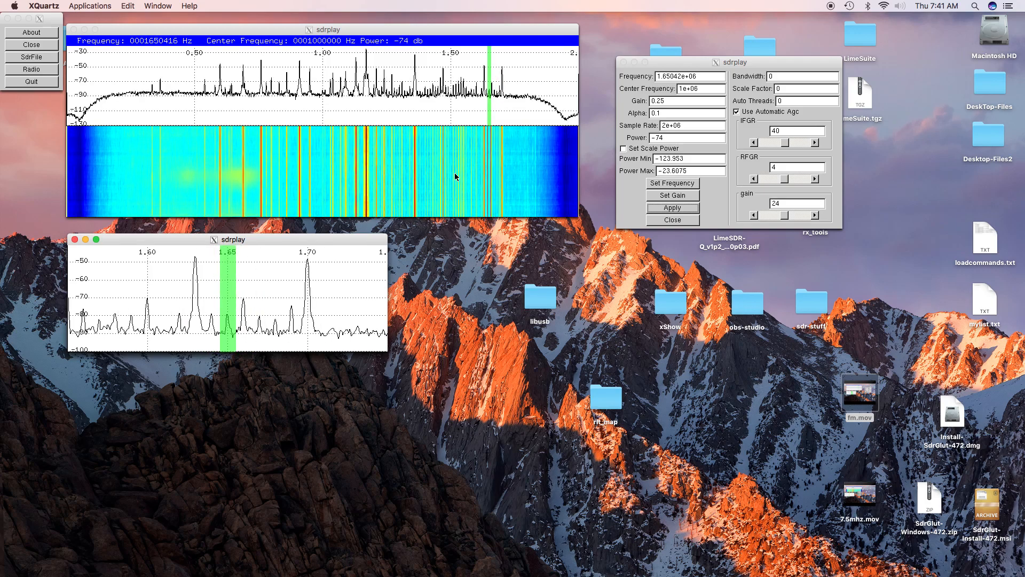
key("Left")
key("Left")
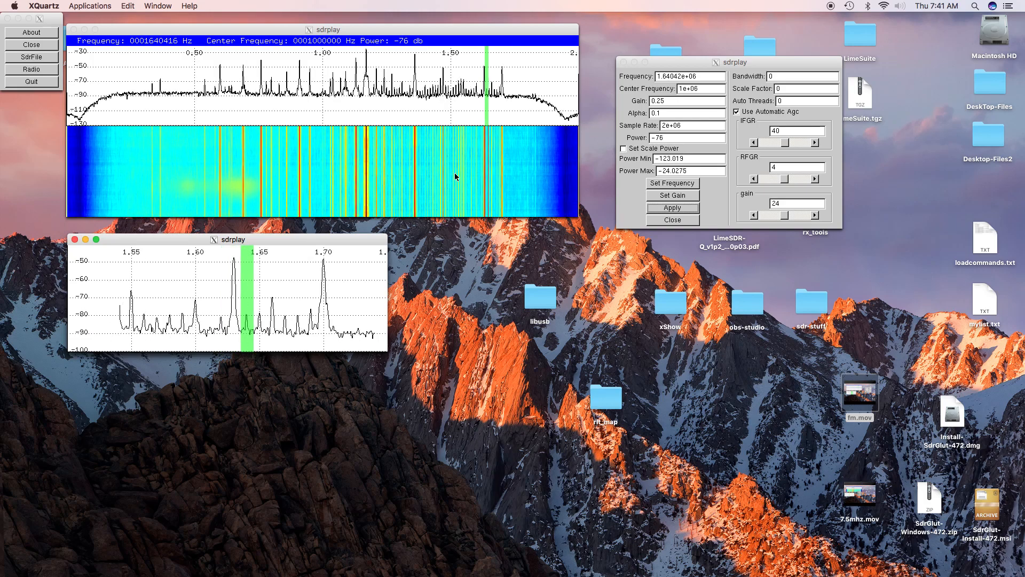
key("Left")
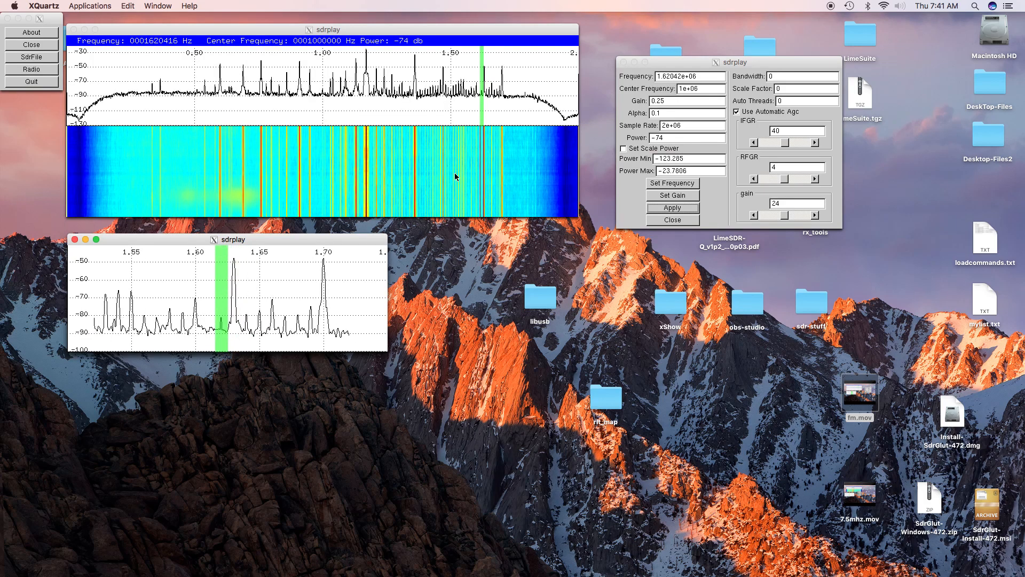
key("Left")
key("Left")
key("Left")
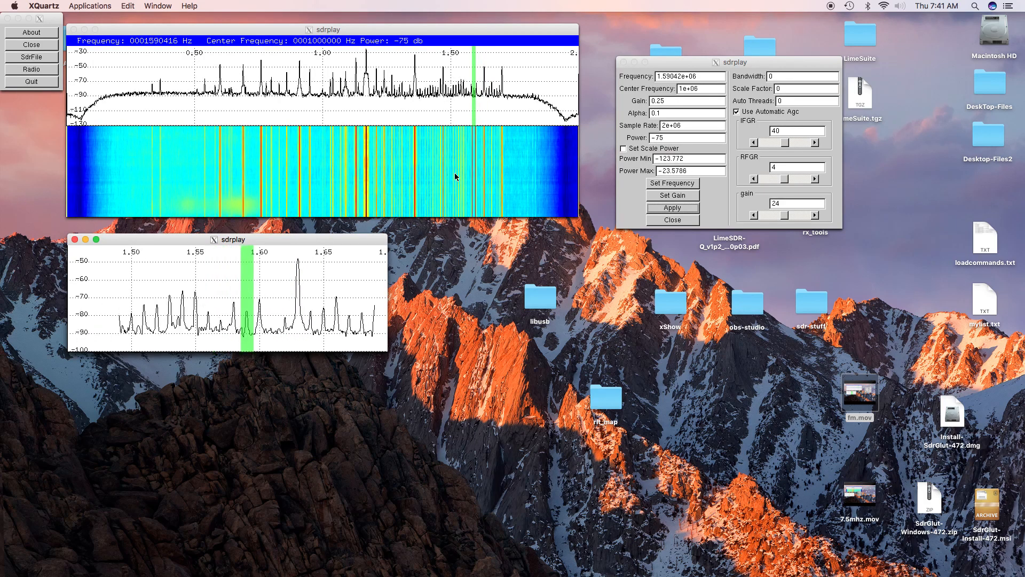
key("Left")
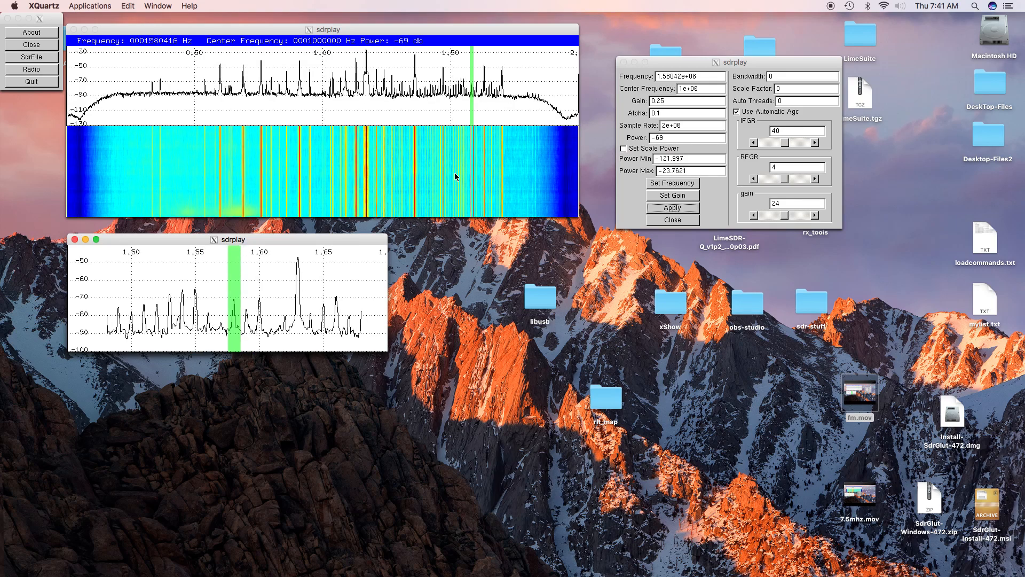
key("Left")
key("Left")
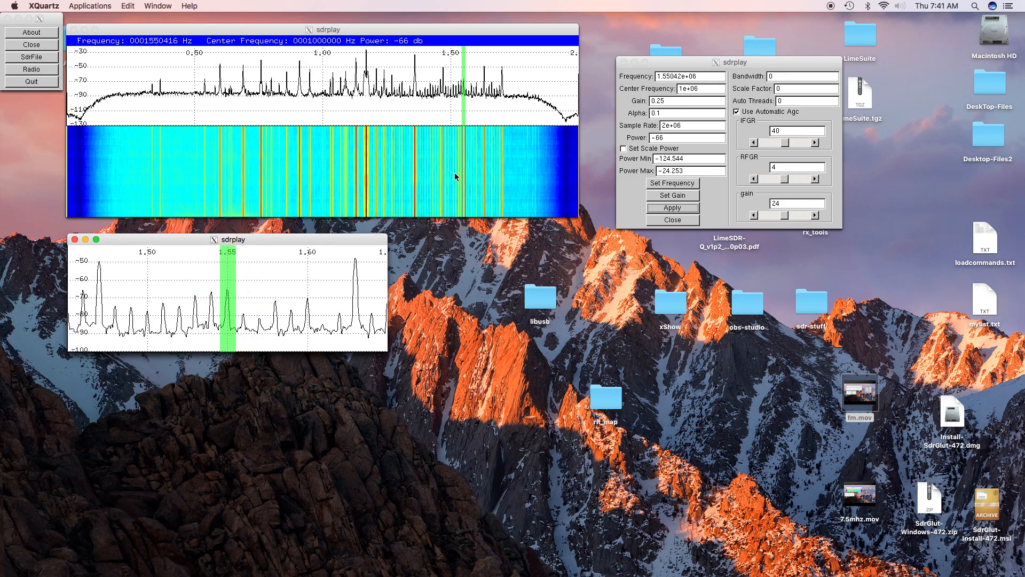
key("Left")
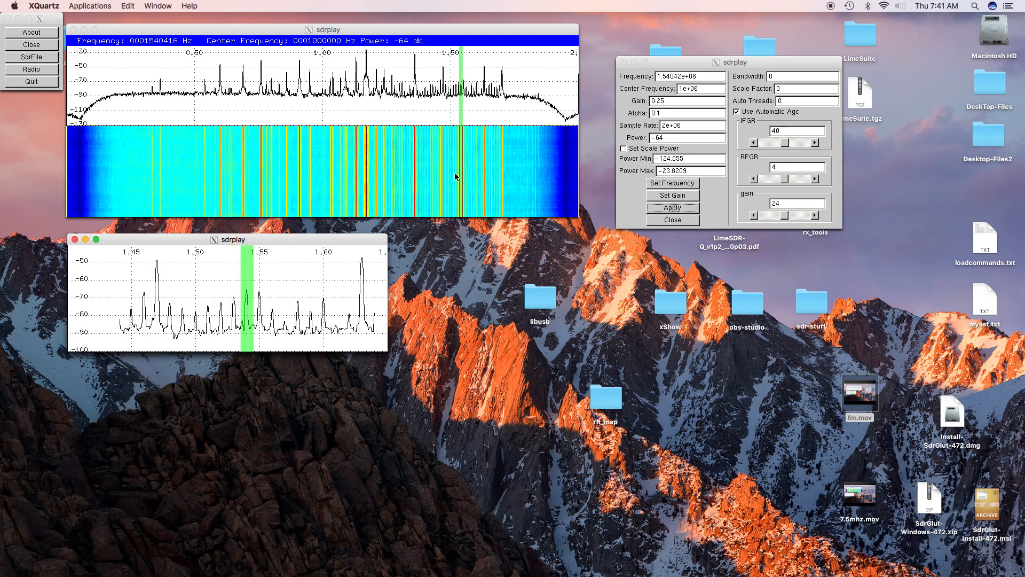
key("Left")
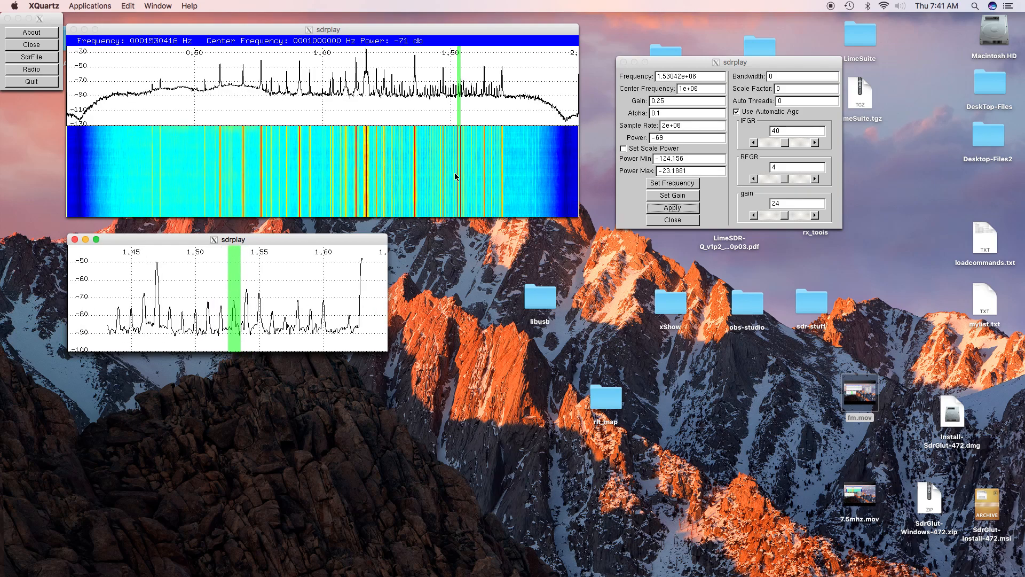
key("Left")
key("Left")
key("Left")
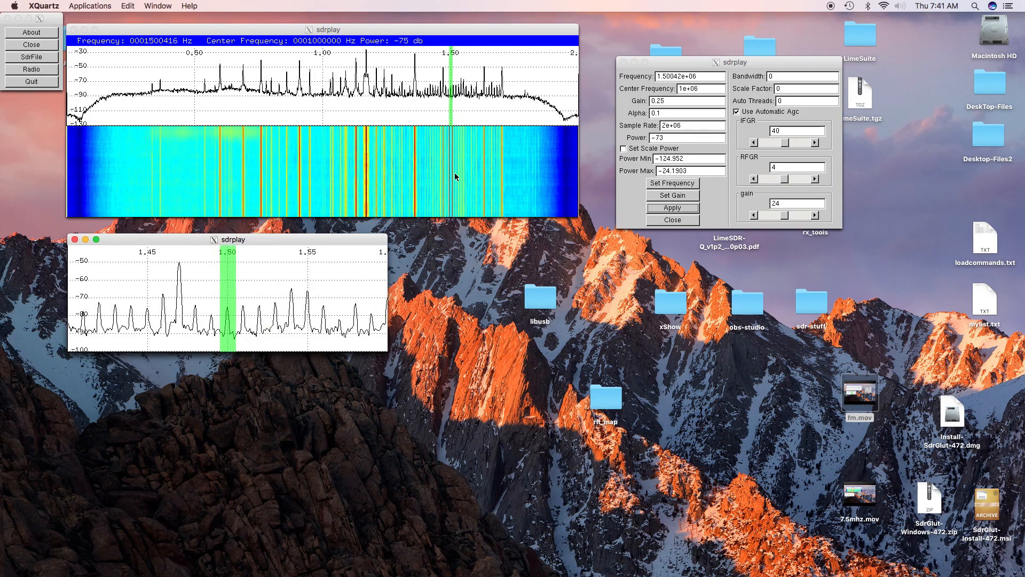
key("Left")
key("Left")
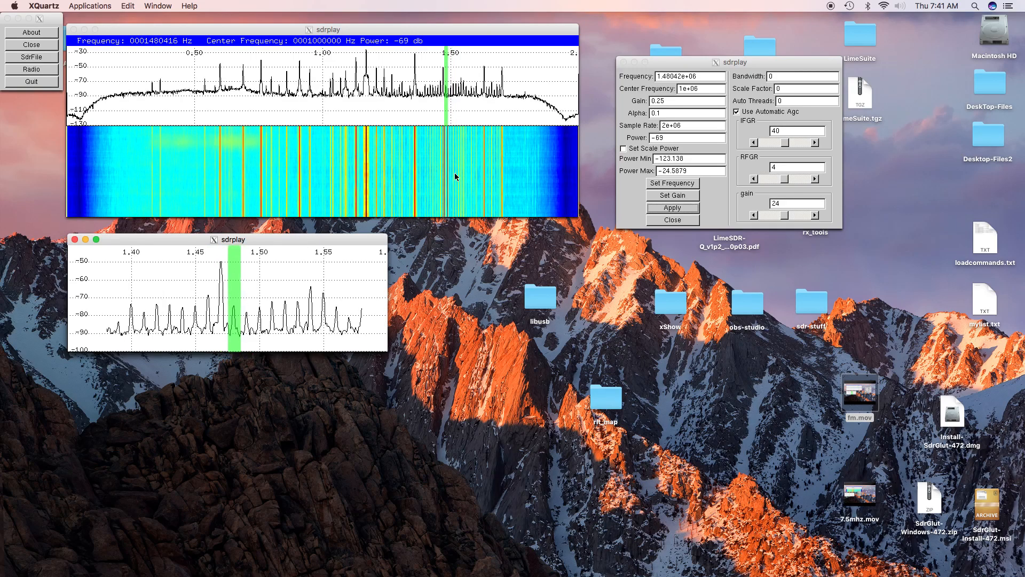
key("Left")
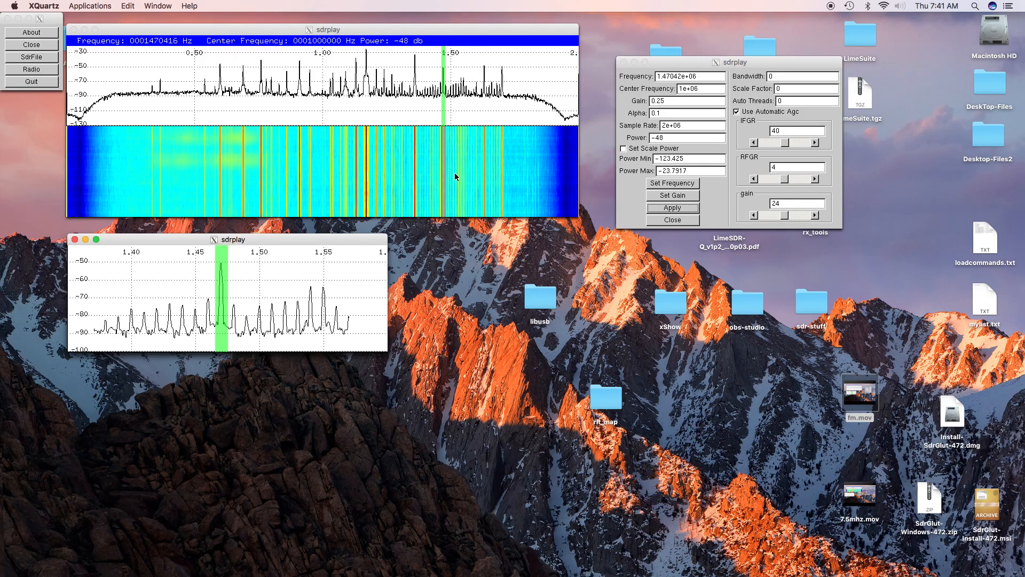
key("m")
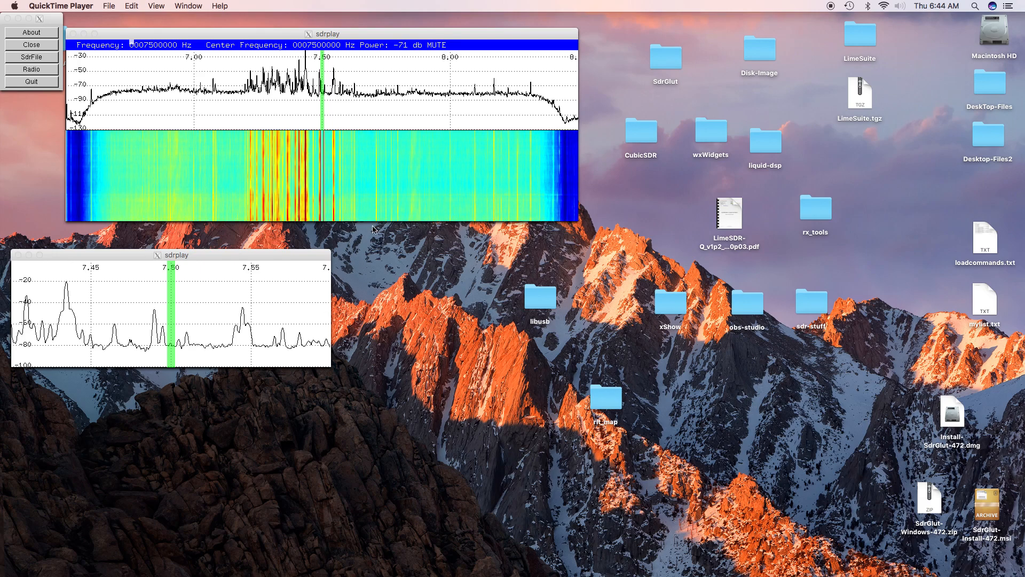
Set the demodulation mode of the 7.5 MHz receiver to NAM.
right_click(433, 189)
mouse_move(451, 224)
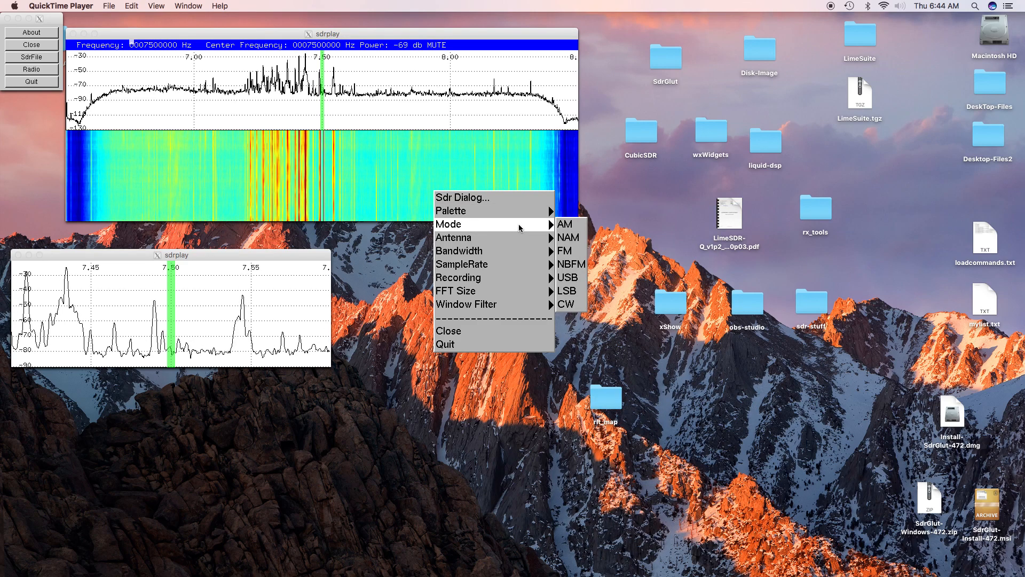
left_click(564, 237)
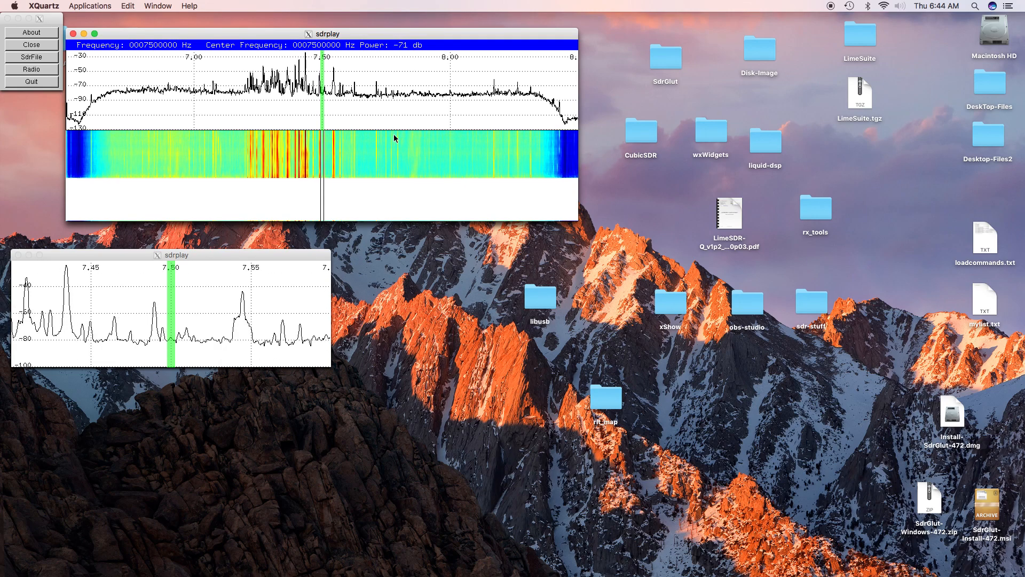
Step the tuned frequency down from 7.5 MHz in 5 kHz increments through the shortwave signals to 7315000 Hz.
key("Left")
key("Left")
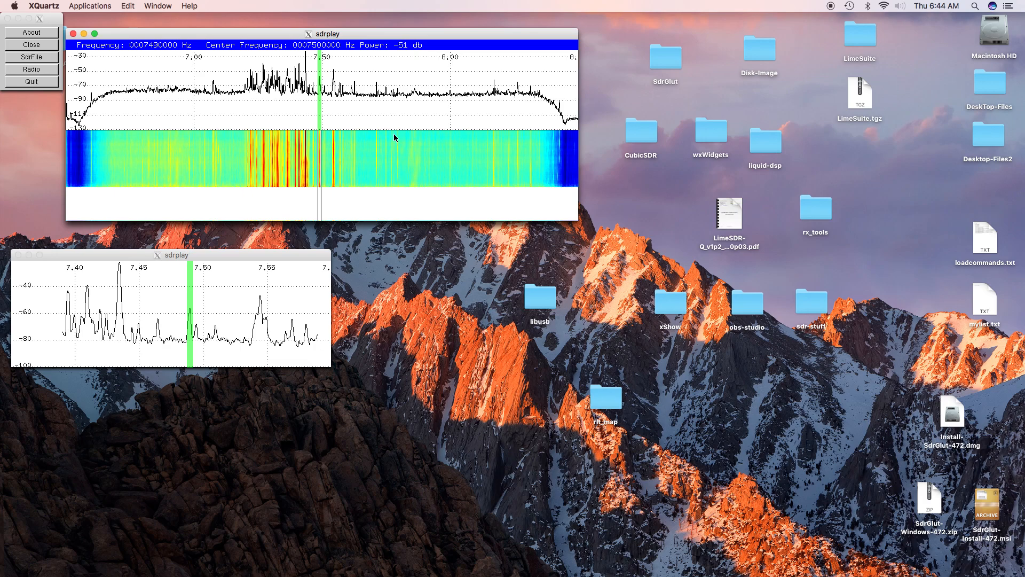
key("Left")
key("Left")
key("Left")
key("Left")
key("Left")
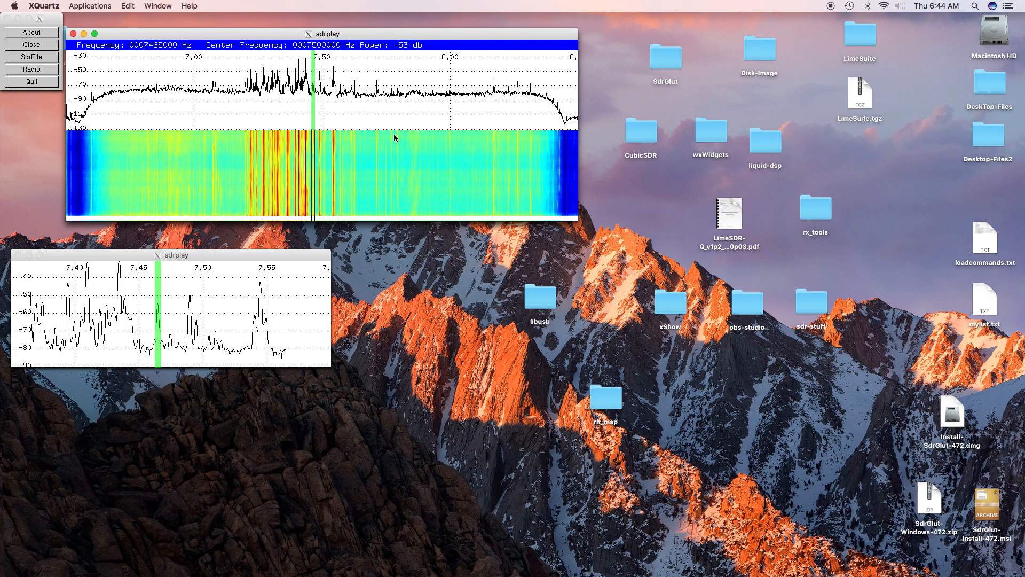
key("Left")
key("Left")
key("Left")
key("Left")
key("Left")
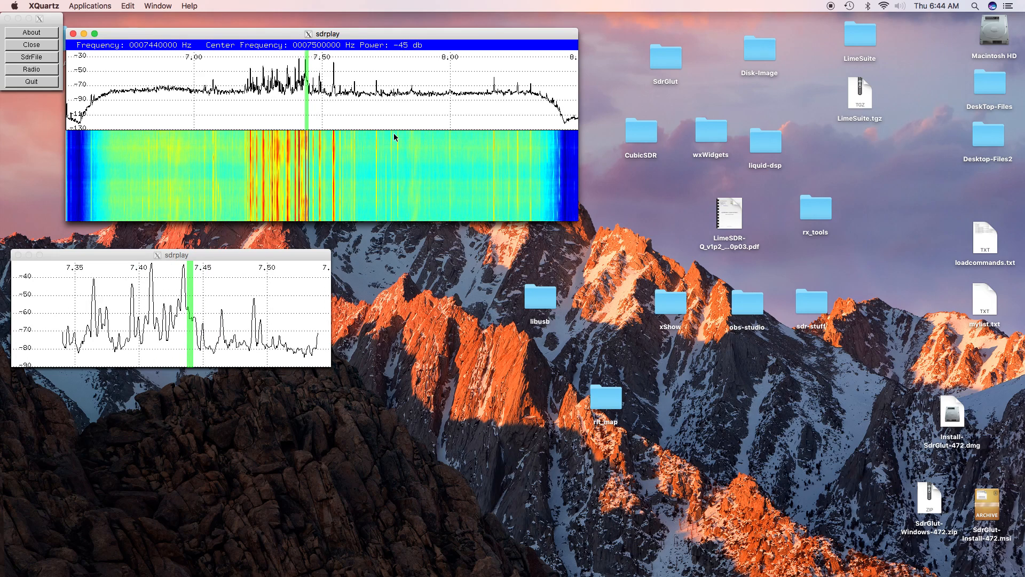
key("Left")
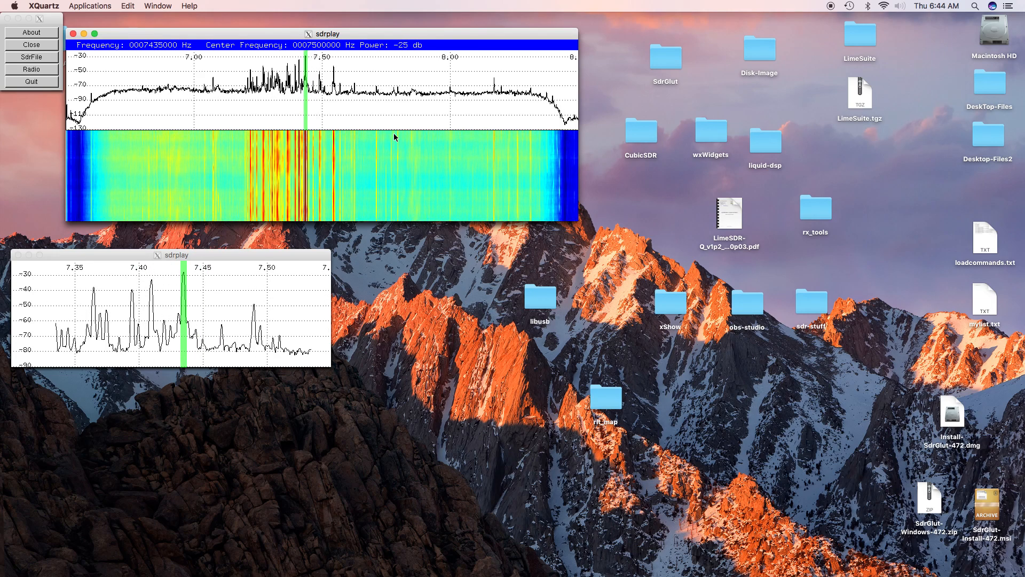
key("Left")
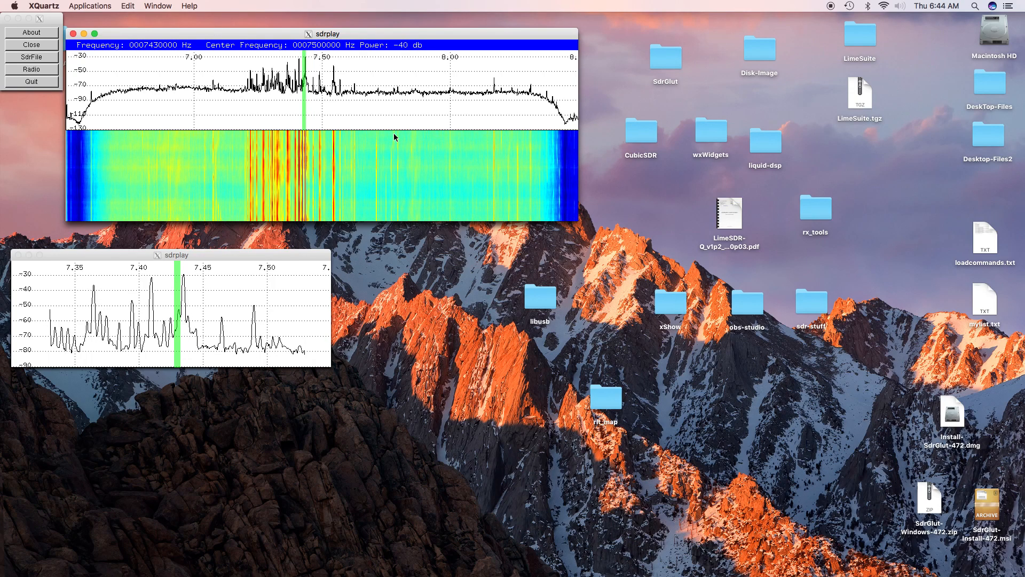
key("Left")
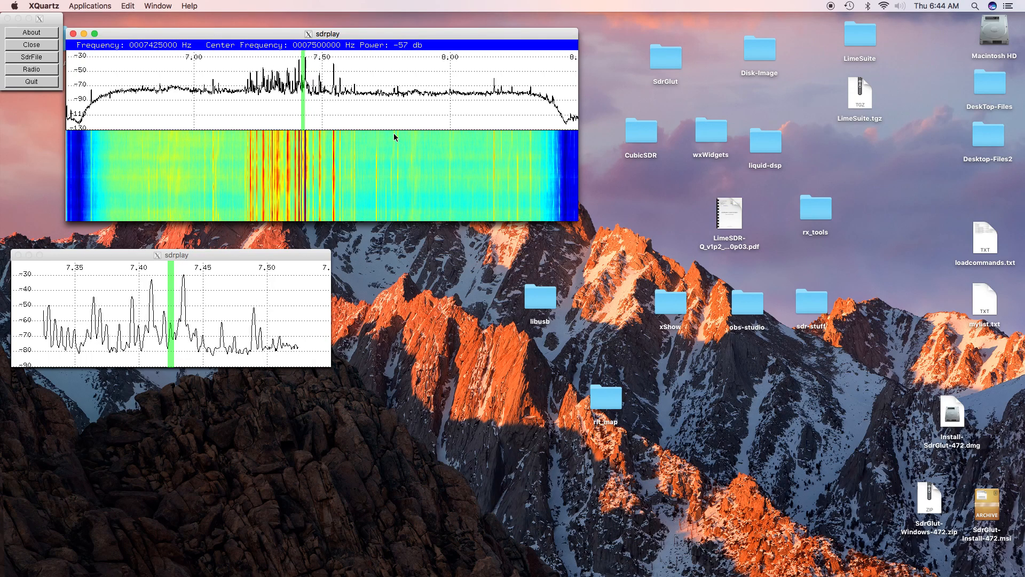
key("Left")
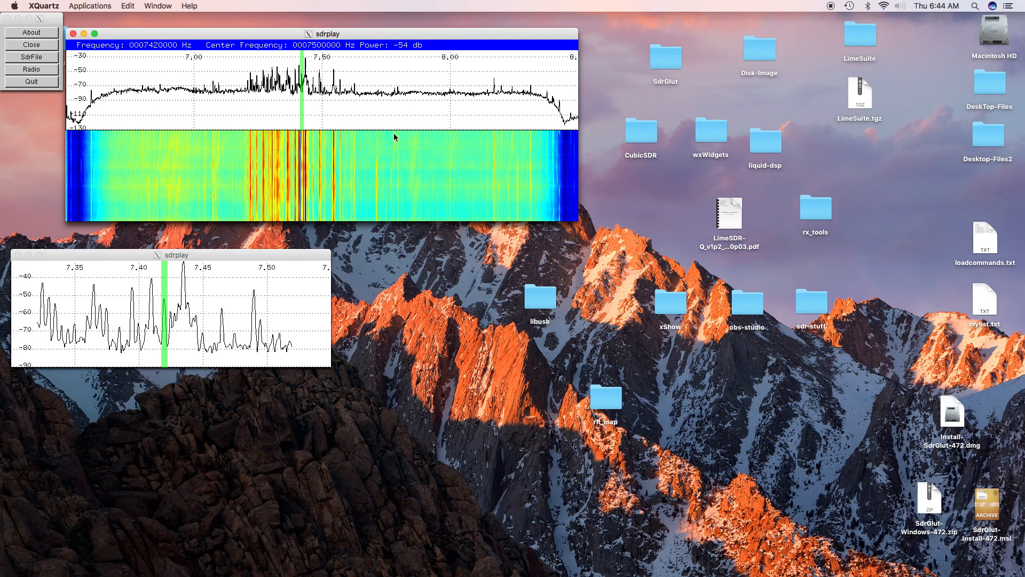
key("Left")
key("Left")
key("Left")
key("Left")
key("Left")
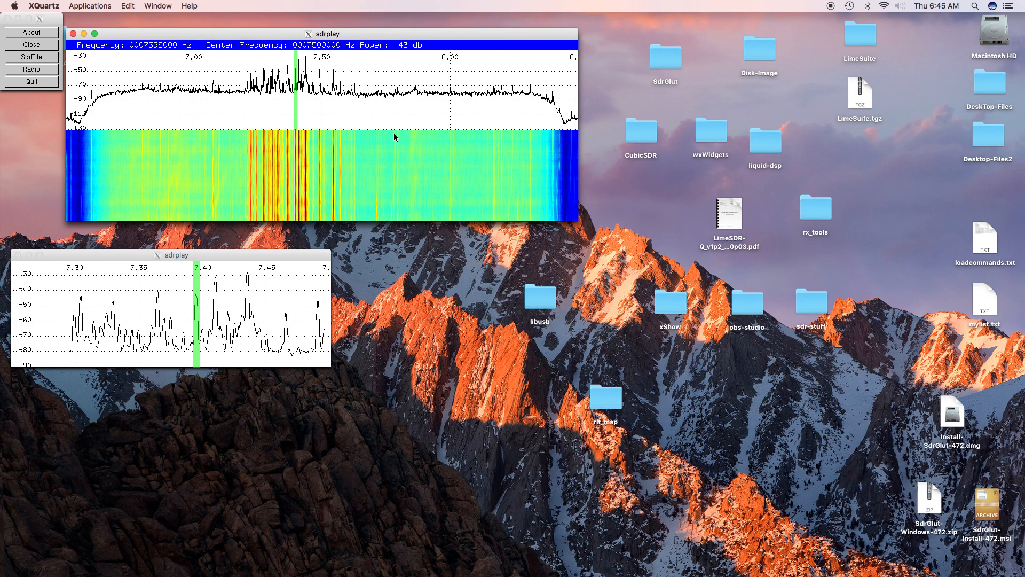
key("Left")
key("Left")
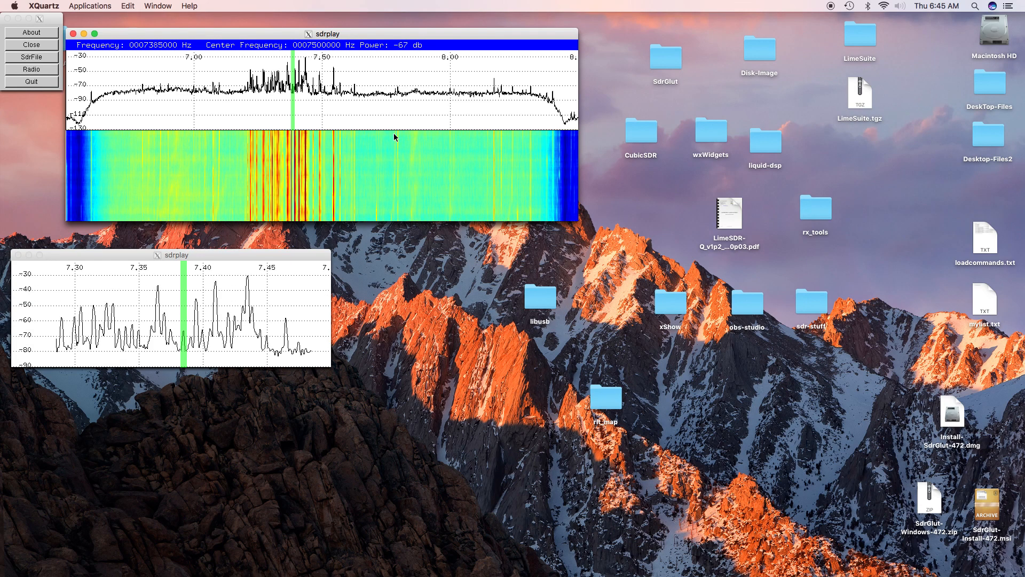
key("Left")
key("Left")
key("Left")
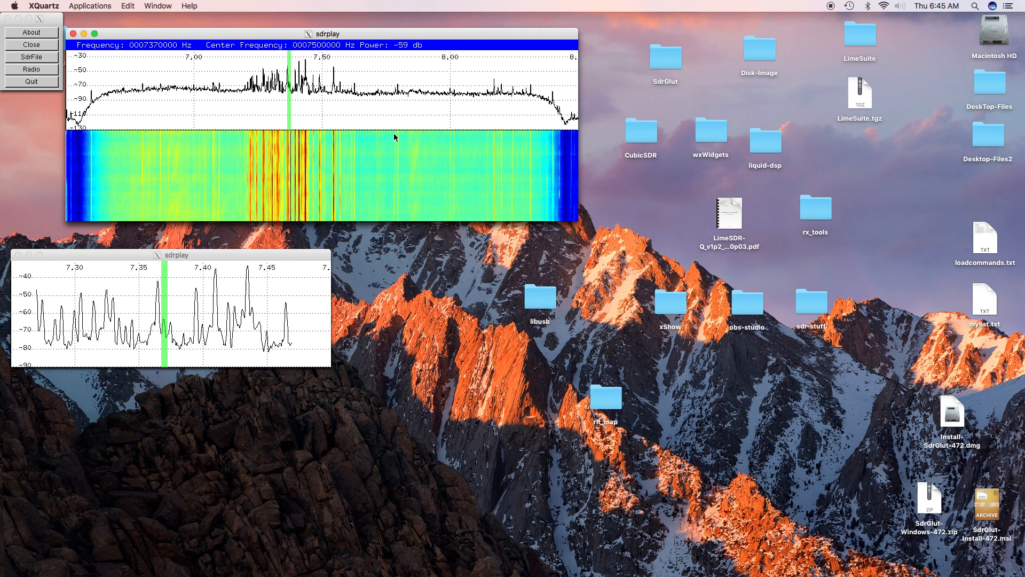
key("Left")
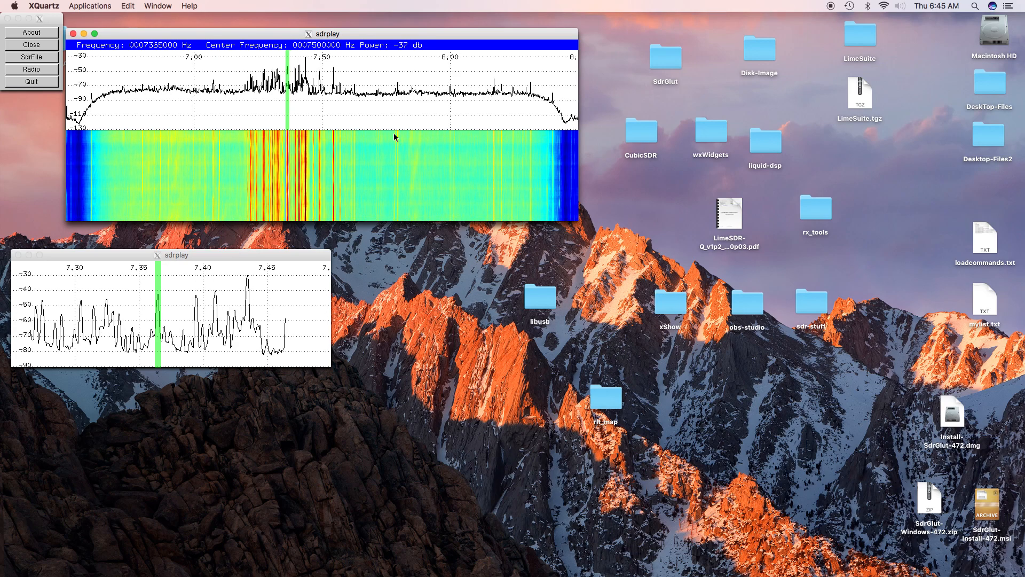
key("Left")
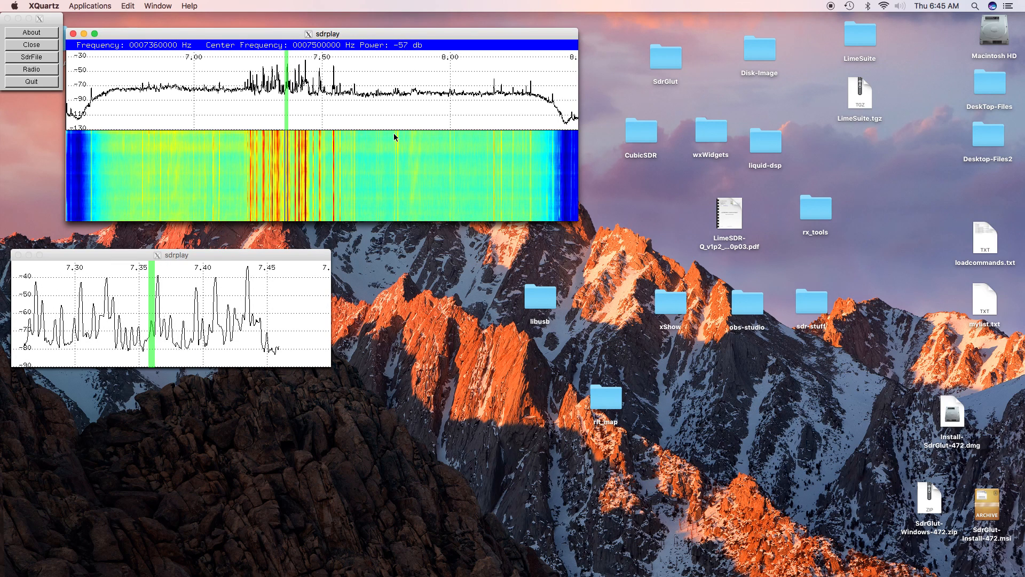
key("Left")
key("Left")
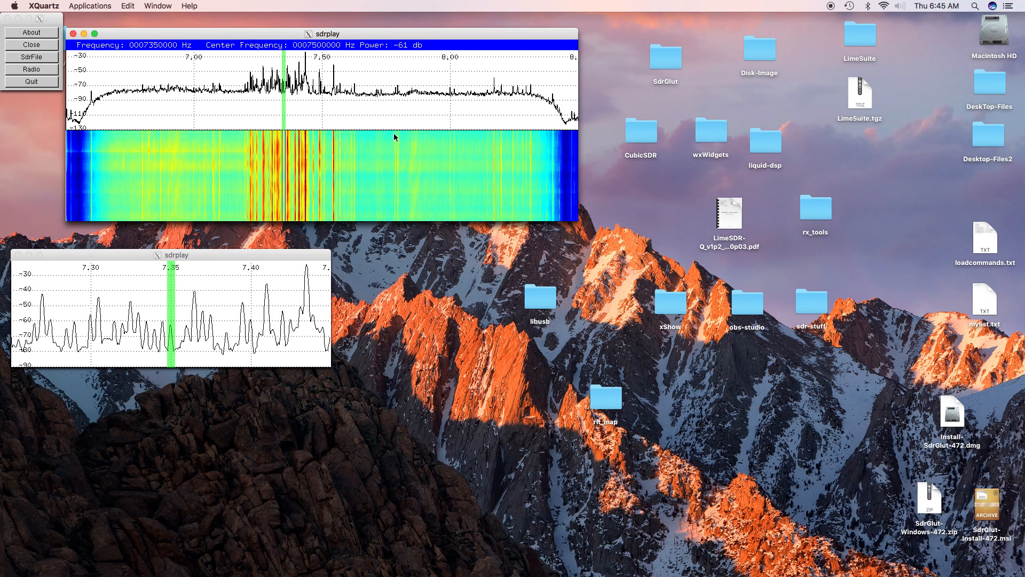
key("Left")
key("Left")
key("Left")
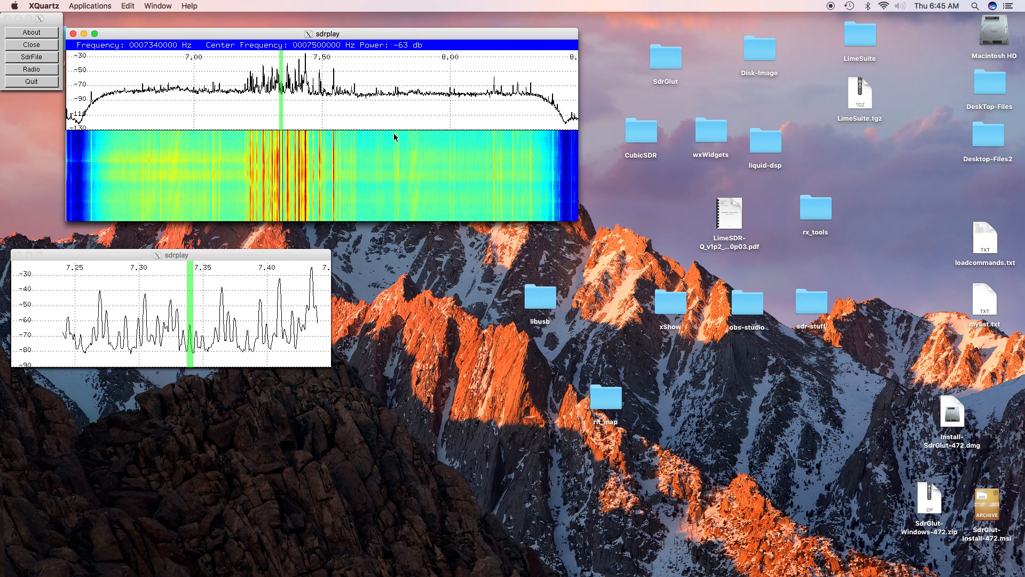
key("Left")
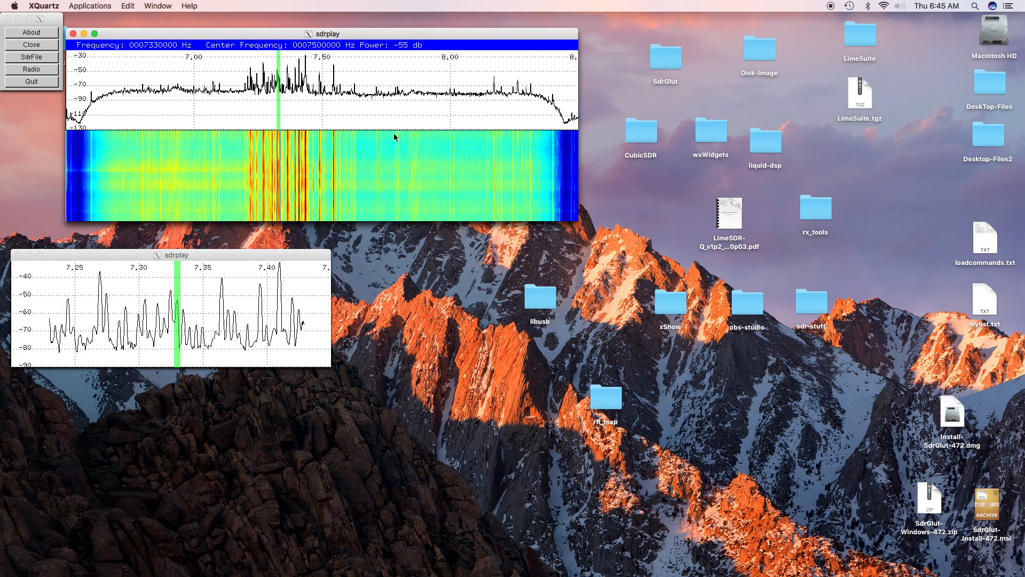
key("Left")
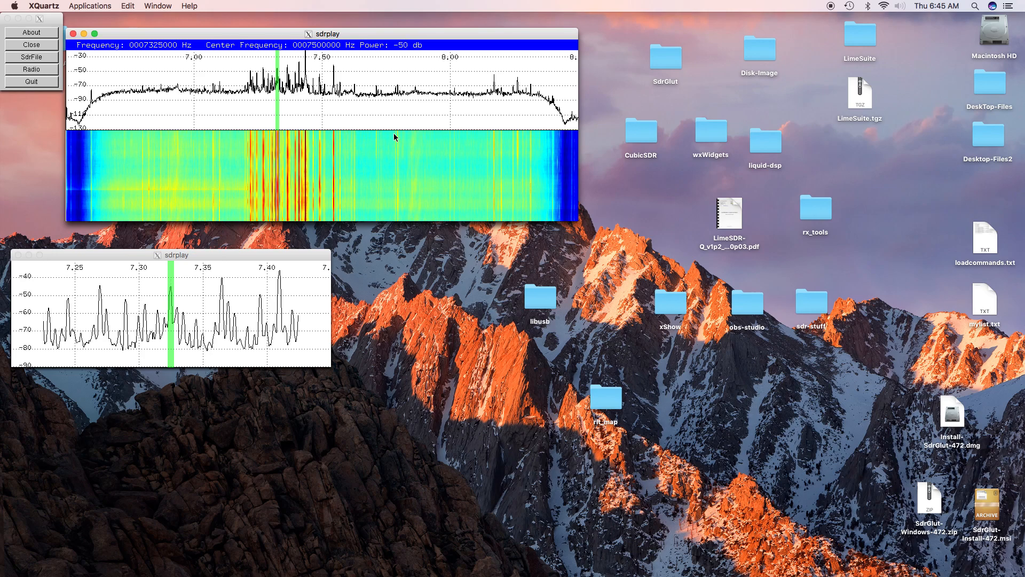
key("Left")
key("Left")
key("Left")
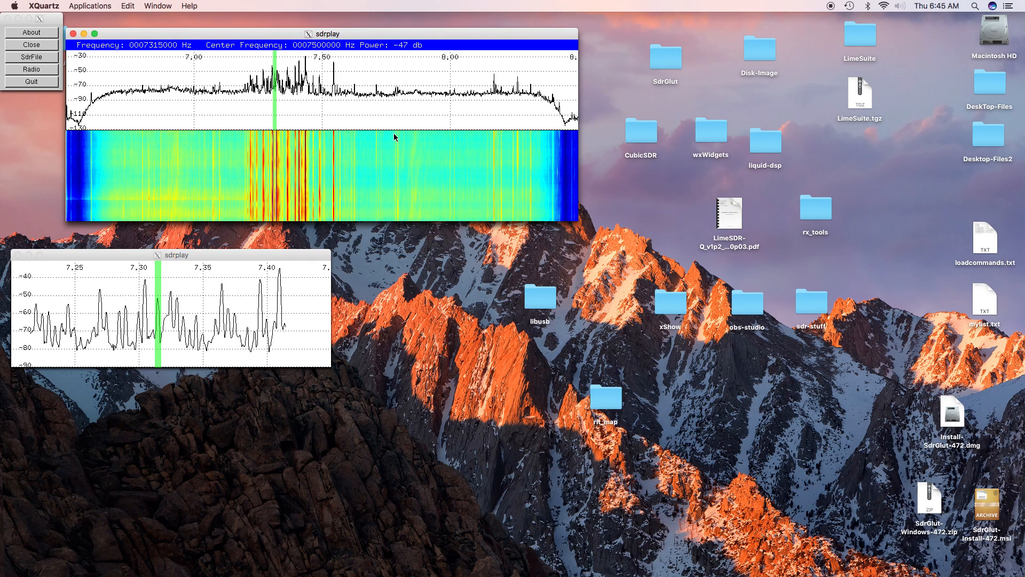
Step the tuned frequency down in 5 kHz increments from 7315000 Hz to the shortwave signal at 7270000 Hz, and mute the audio.
key("Left")
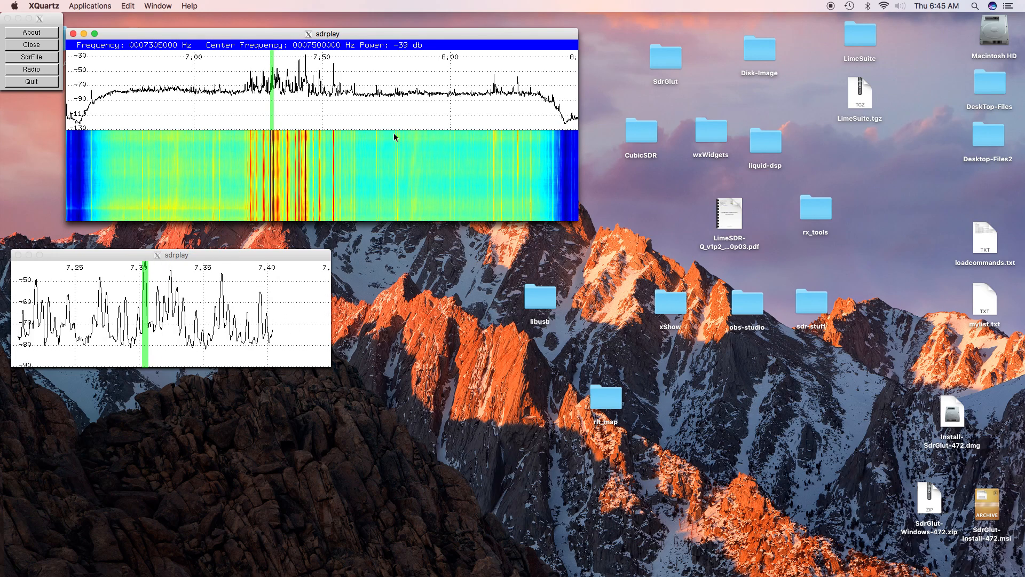
key("Left")
key("Left")
key("Left")
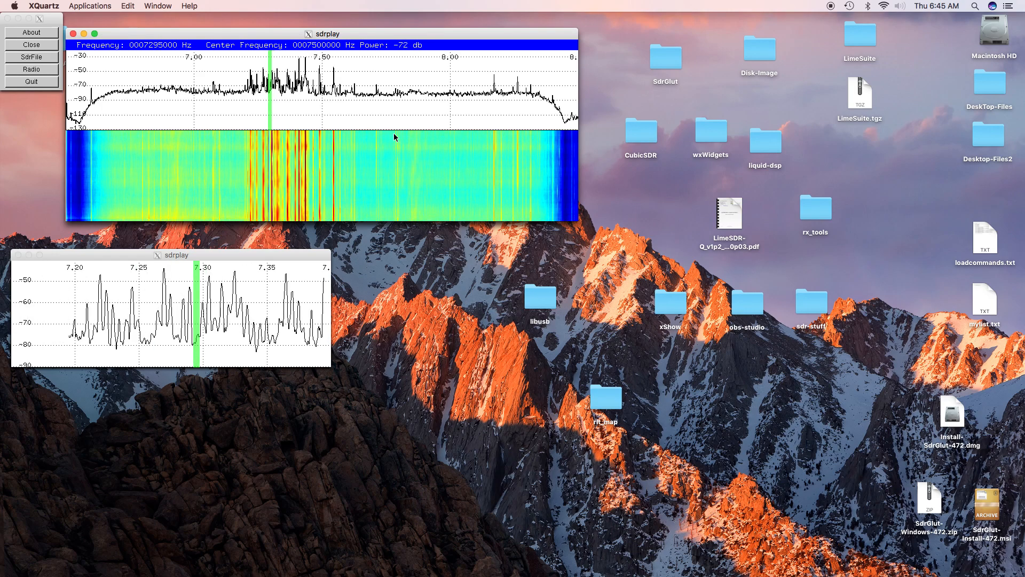
key("Left")
key("Left")
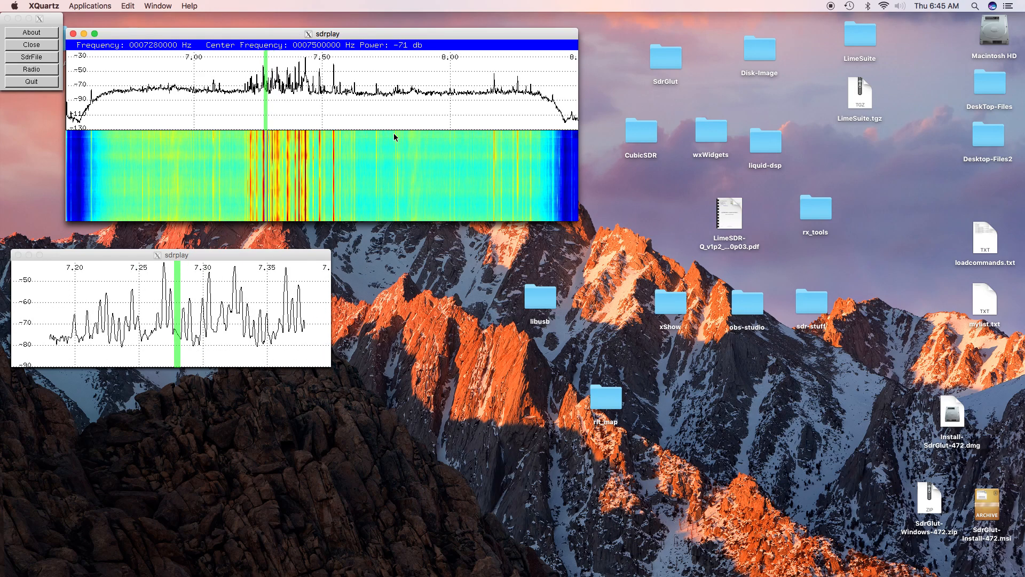
key("Left")
key("Left")
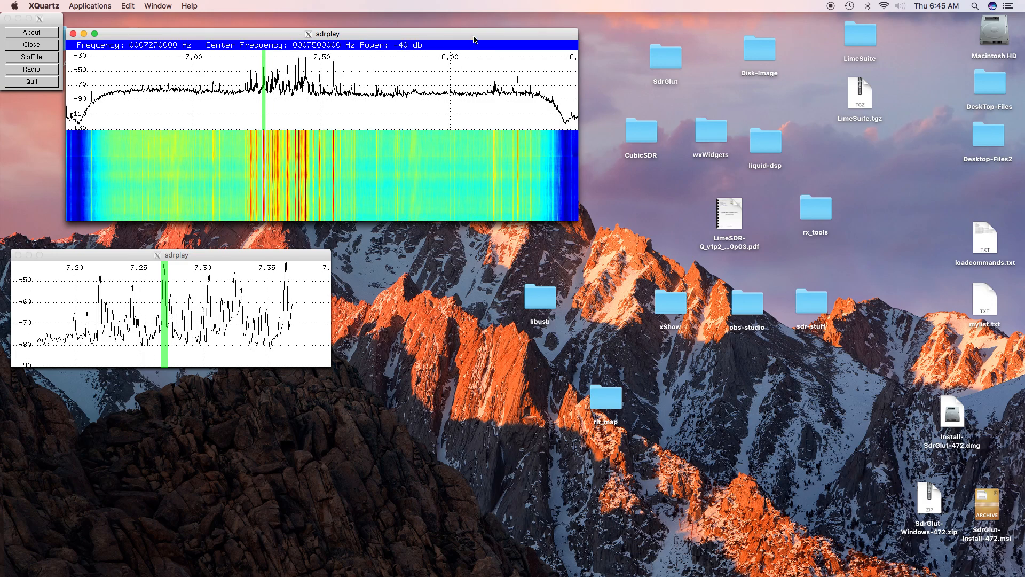
key("m")
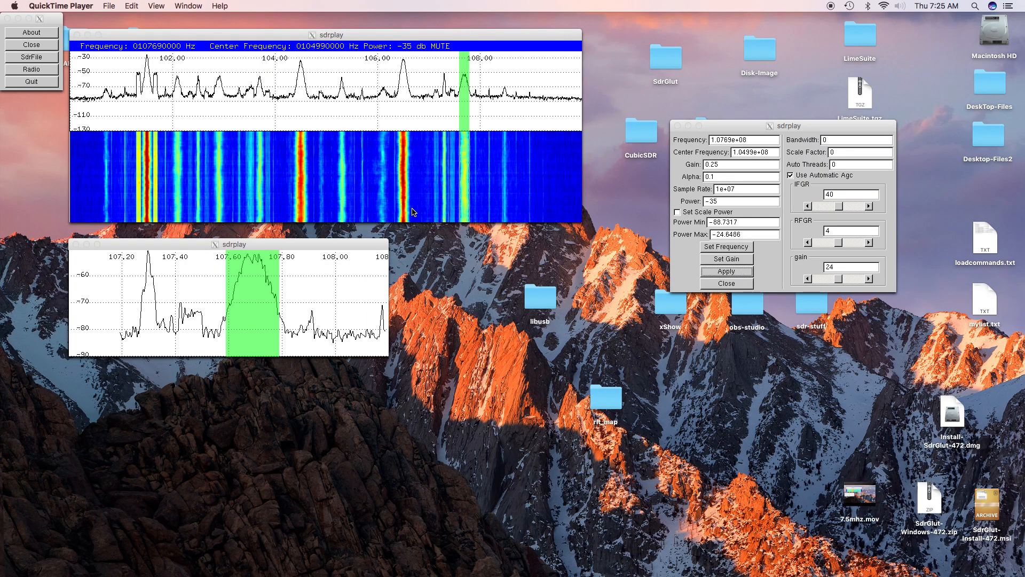
Set the demodulation mode of the receiver centred at 104.99 MHz to FM and unmute the audio.
right_click(529, 211)
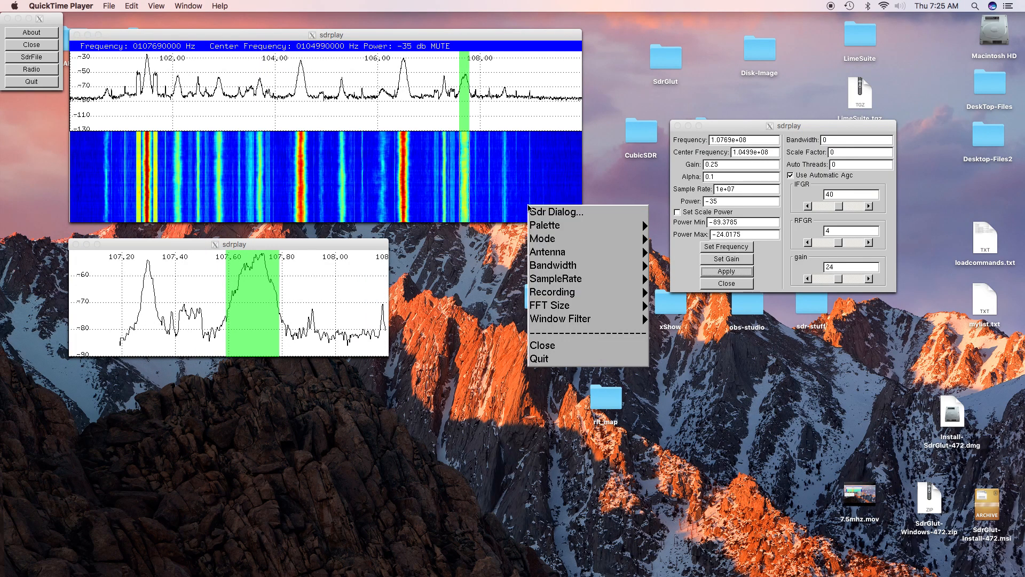
mouse_move(541, 241)
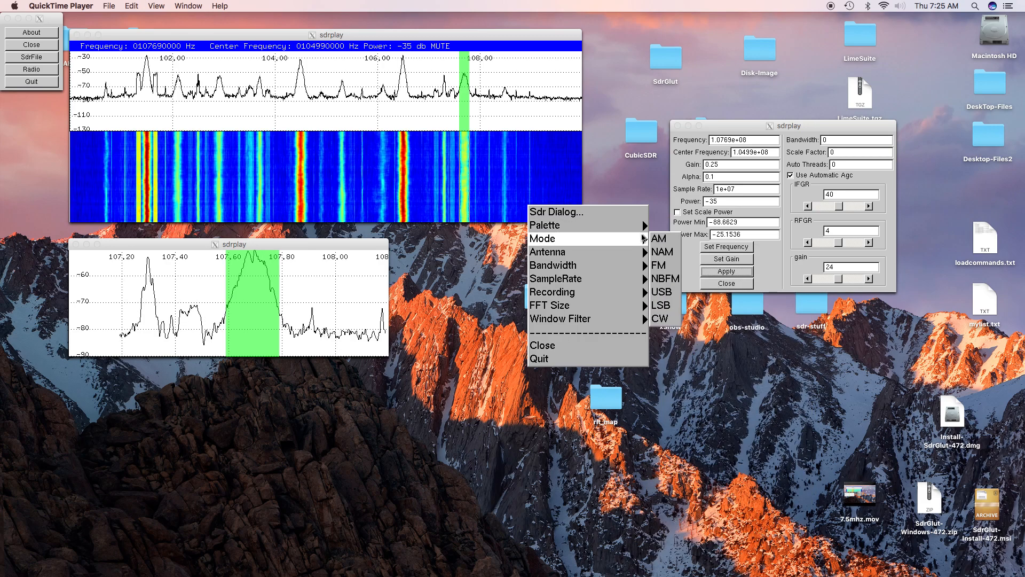
left_click(666, 268)
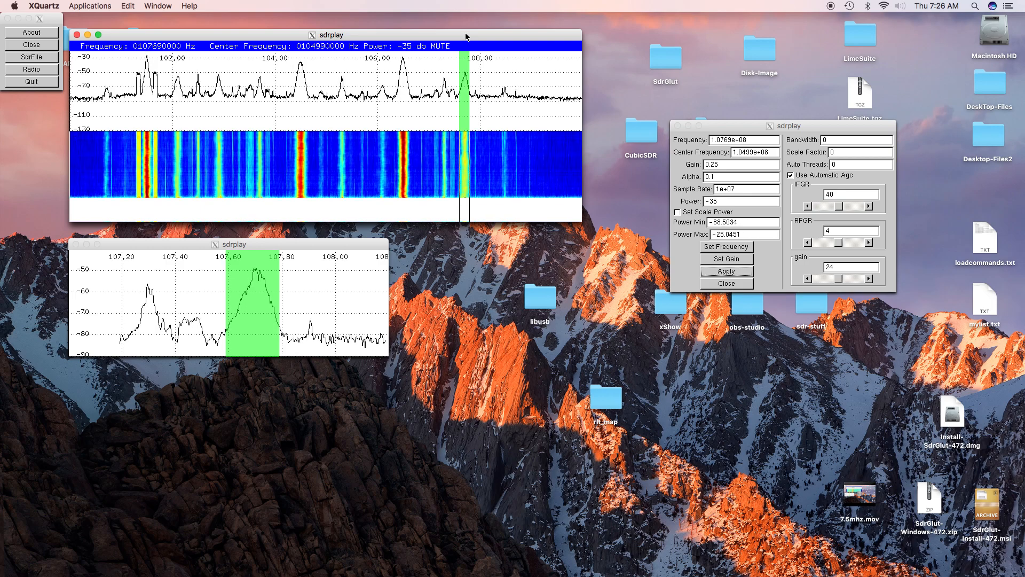
key("m")
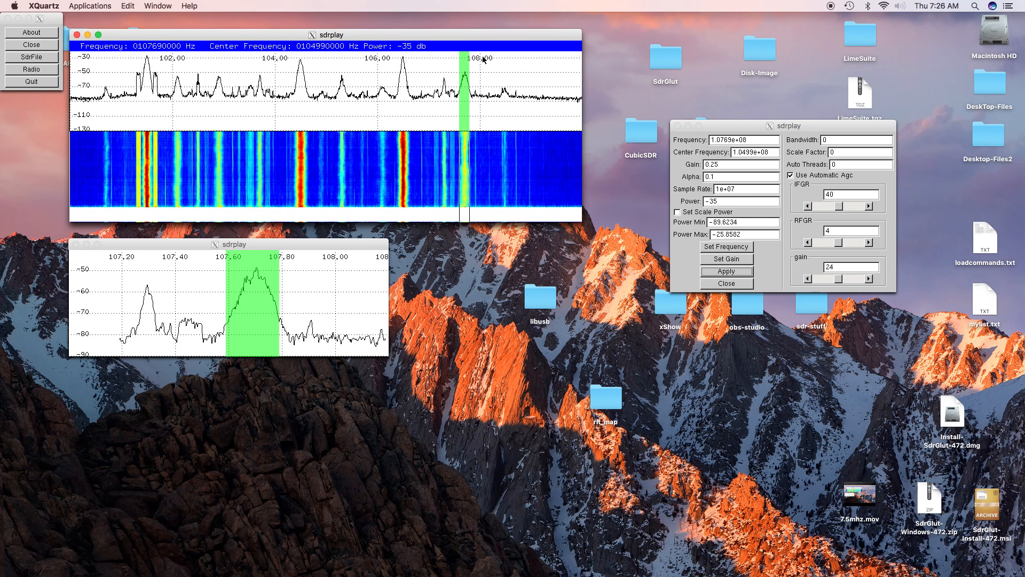
Step the tuned frequency down in 200 kHz increments from 107690000 Hz through the FM broadcast stations to 100690000 Hz.
key("Left")
key("Left")
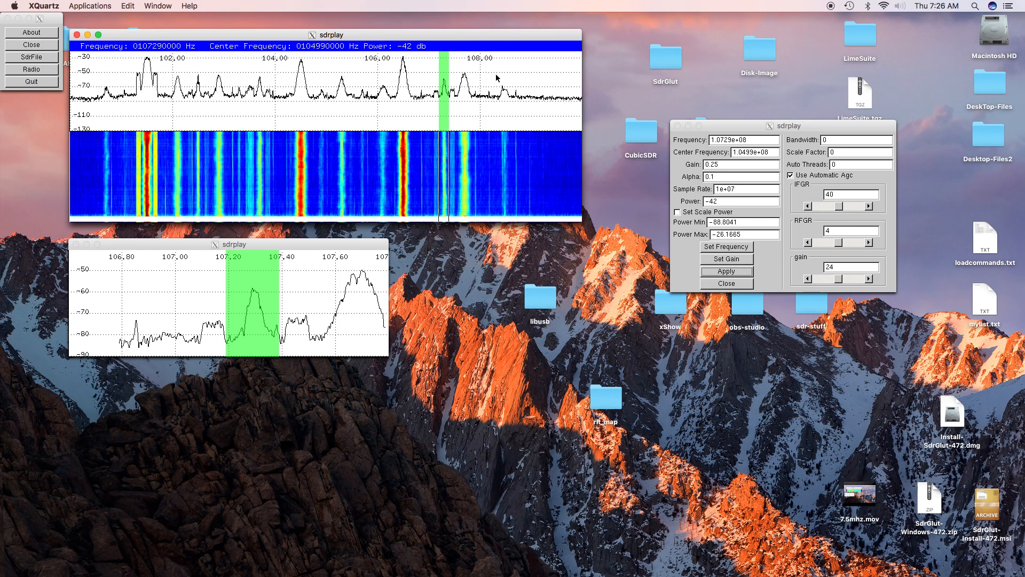
key("Left")
key("Left")
key("Left")
key("Left")
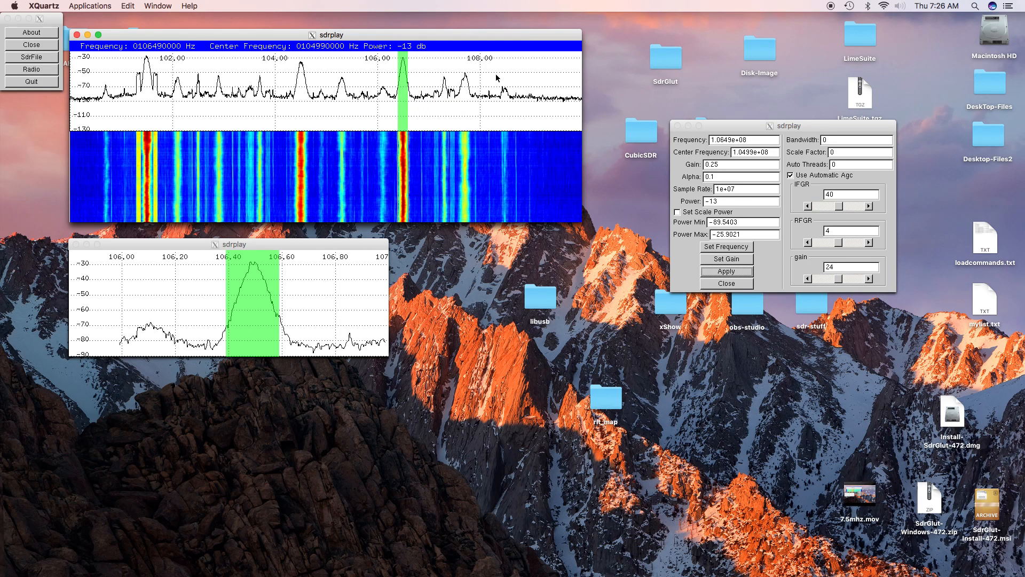
key("Left")
key("Left")
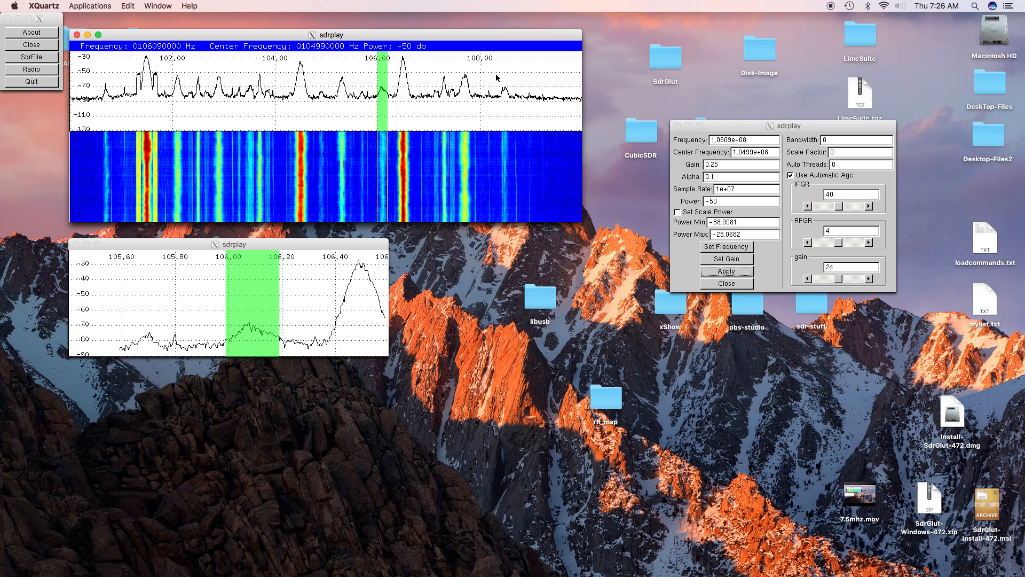
key("Left")
key("Left")
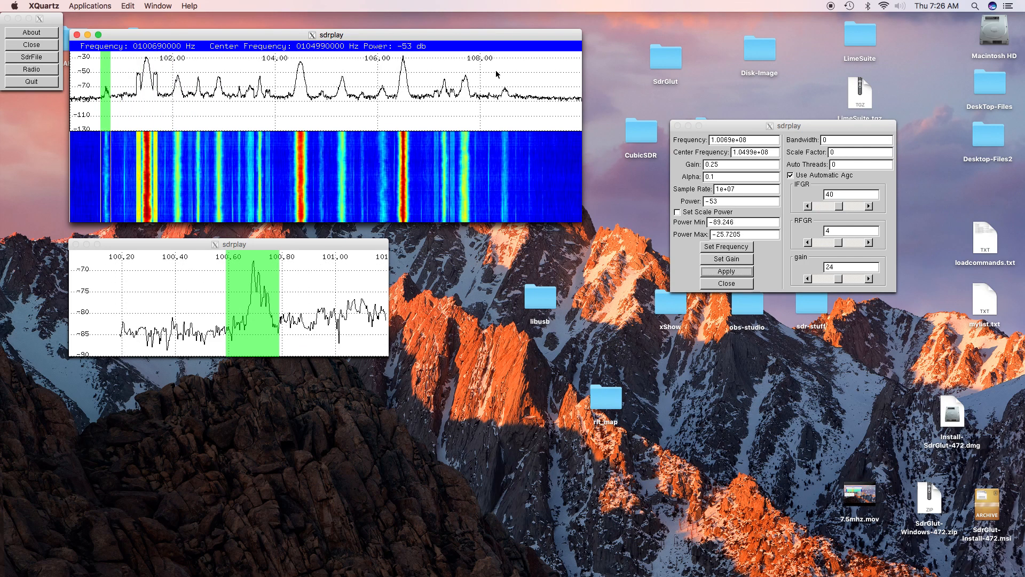
Continue stepping down the FM band in 200 kHz increments from 100690000 Hz to the station at 90290000 Hz.
key("Left")
key("Left")
key("Left")
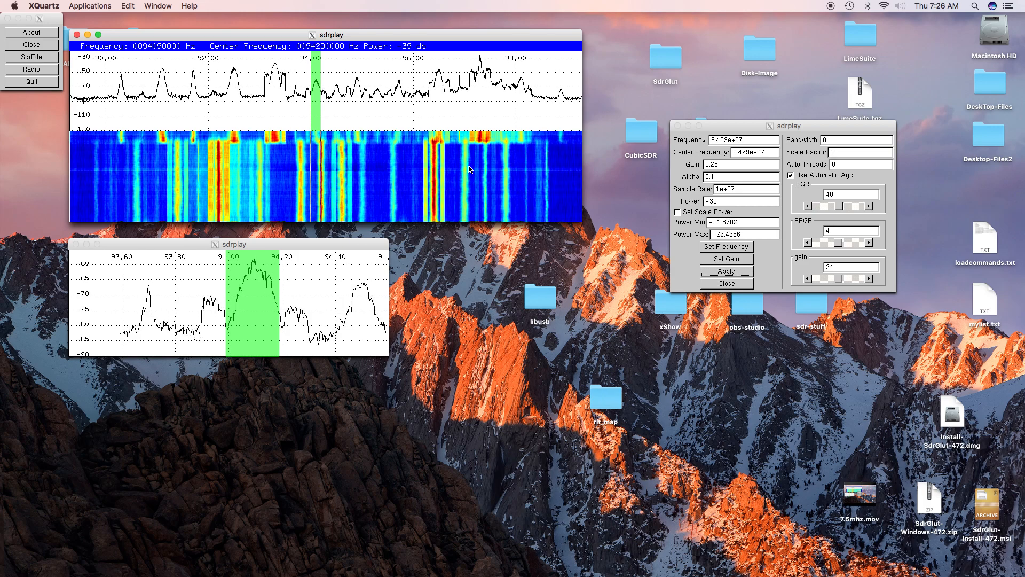
key("Left")
key("Left")
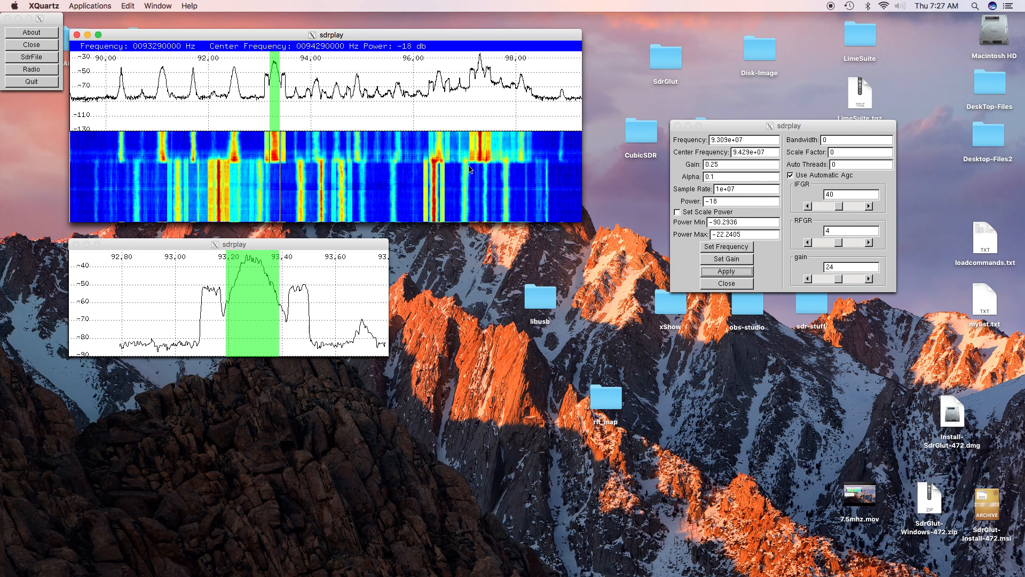
key("Left")
key("Left")
key("Left")
key("Left")
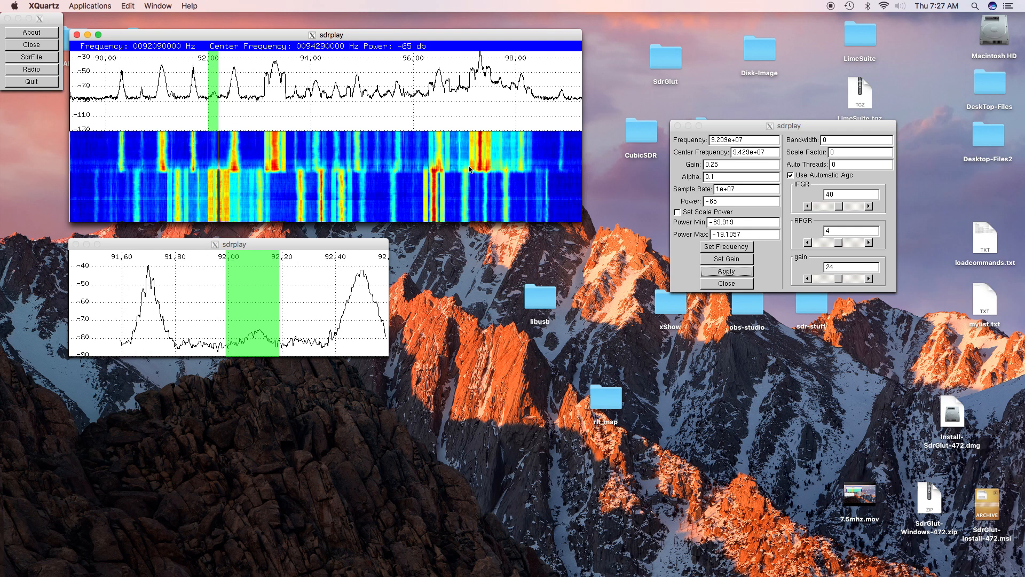
key("Left")
key("Left")
key("Left")
key("Left")
key("Left")
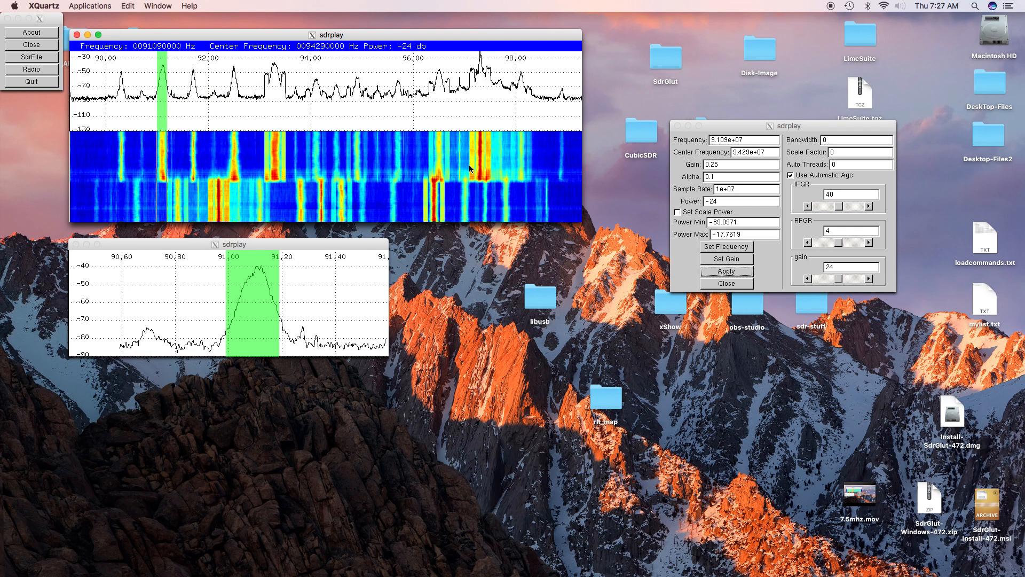
key("Left")
key("Left")
key("Left")
key("Left")
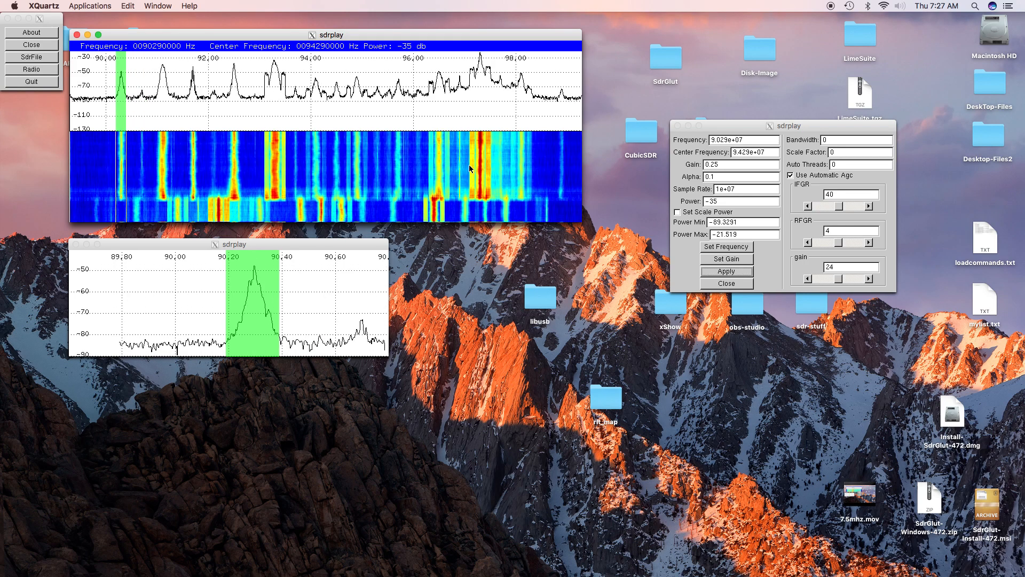
Step from 90290000 Hz through the lowest FM stations in 200 kHz increments to 87690000 Hz, and mute the audio.
key("Left")
key("Left")
key("Left")
key("Left")
key("Left")
key("Left")
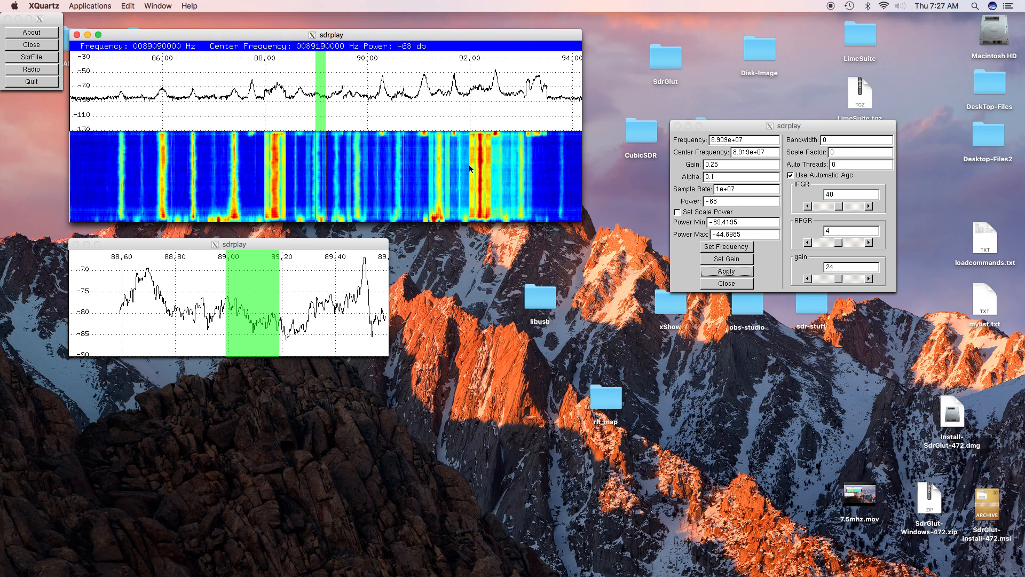
key("Left")
key("Left")
key("Left")
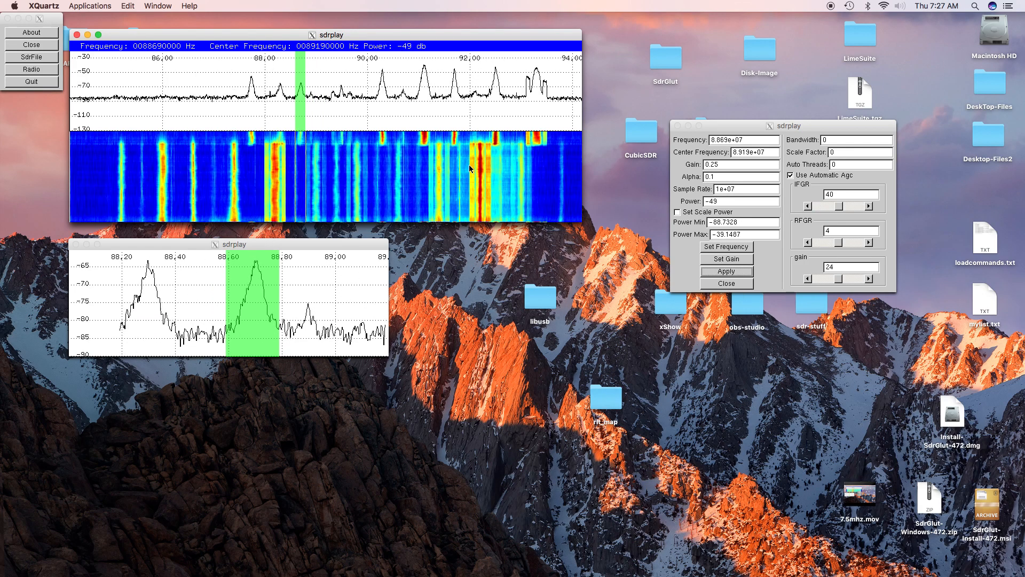
key("Left")
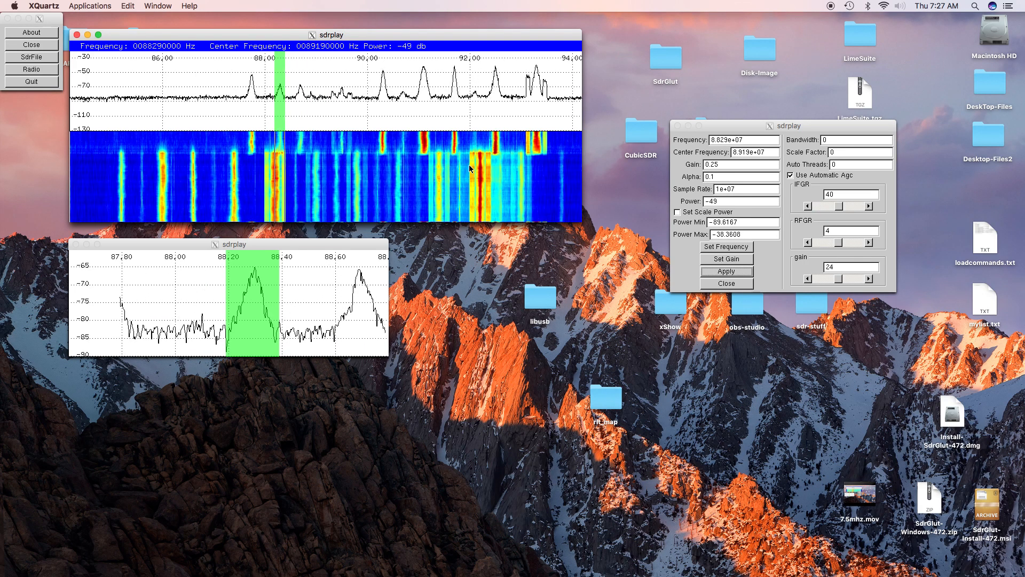
key("Left")
key("Left")
key("Left")
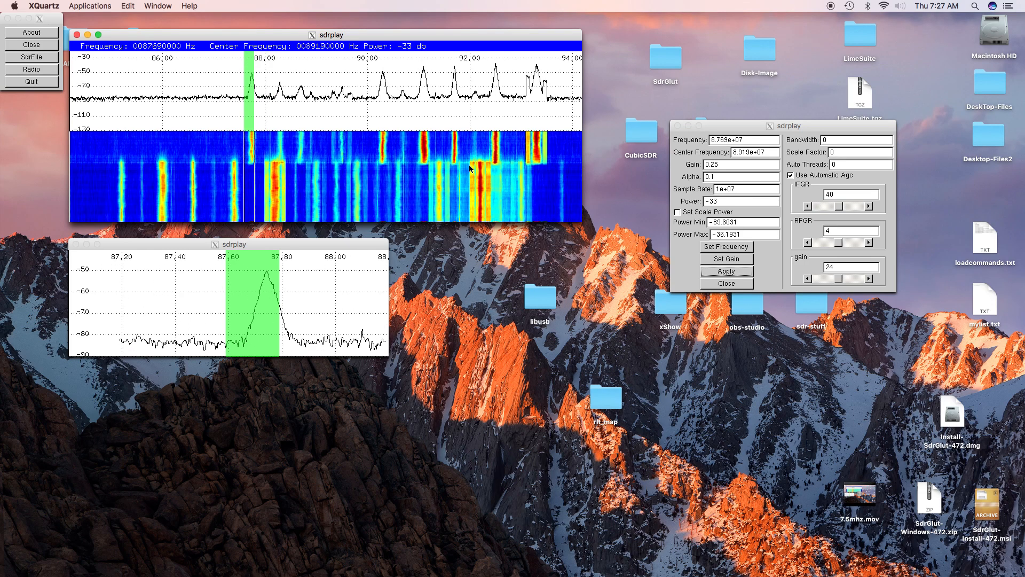
key("m")
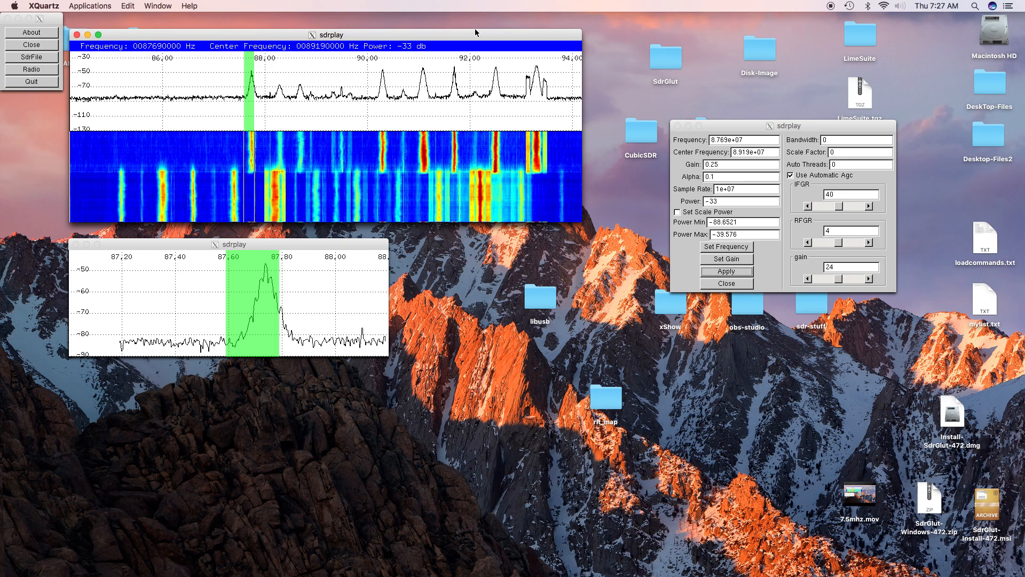